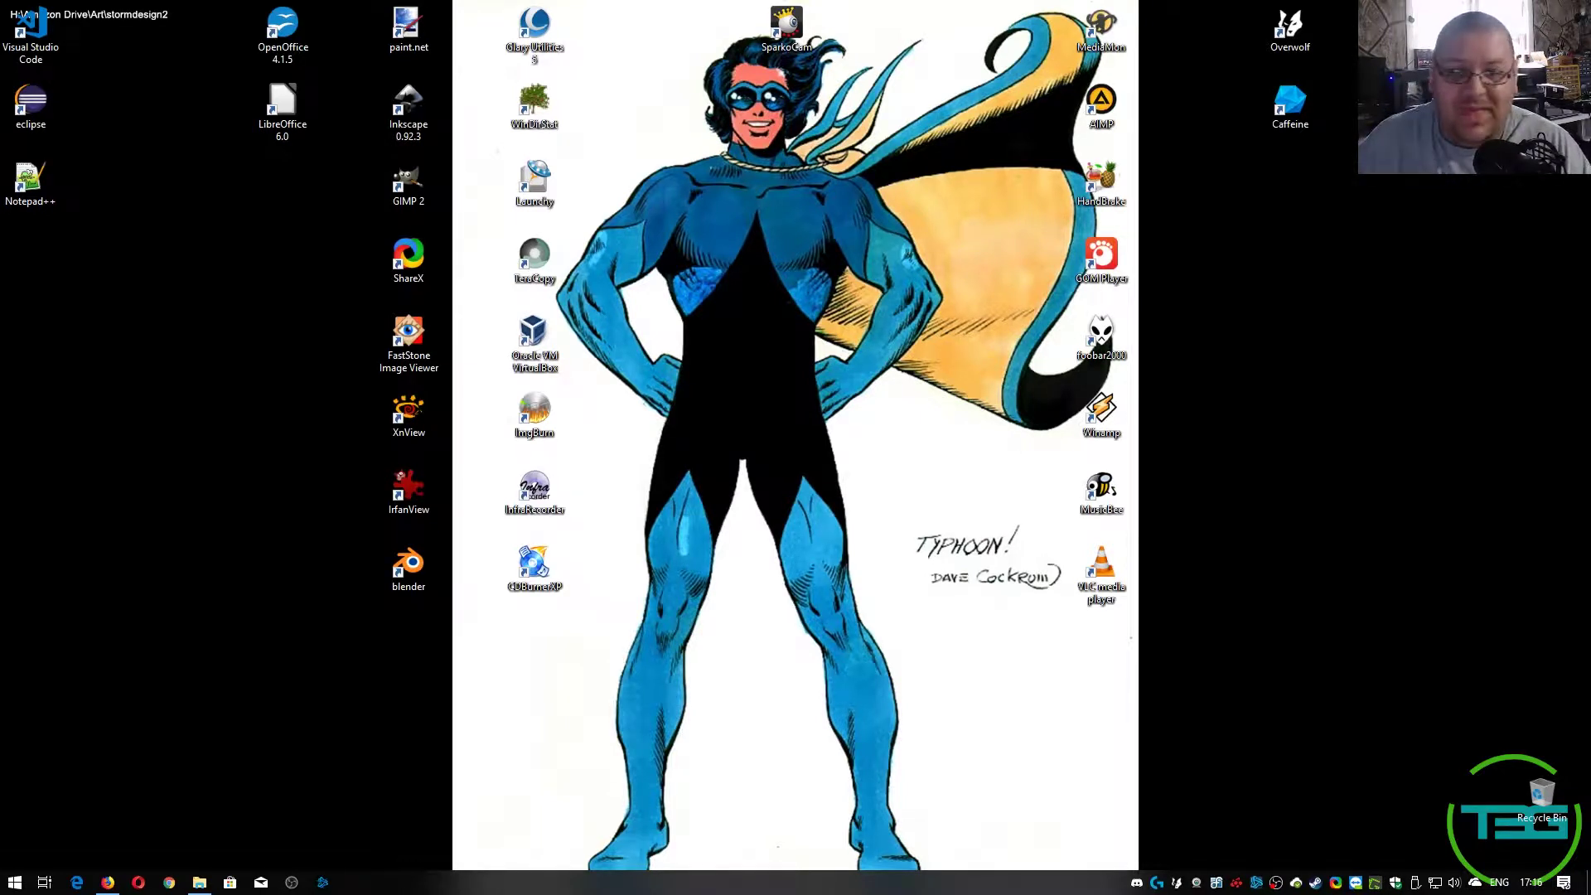
- Launch ShareX and open its destination settings
double_click(417, 269)
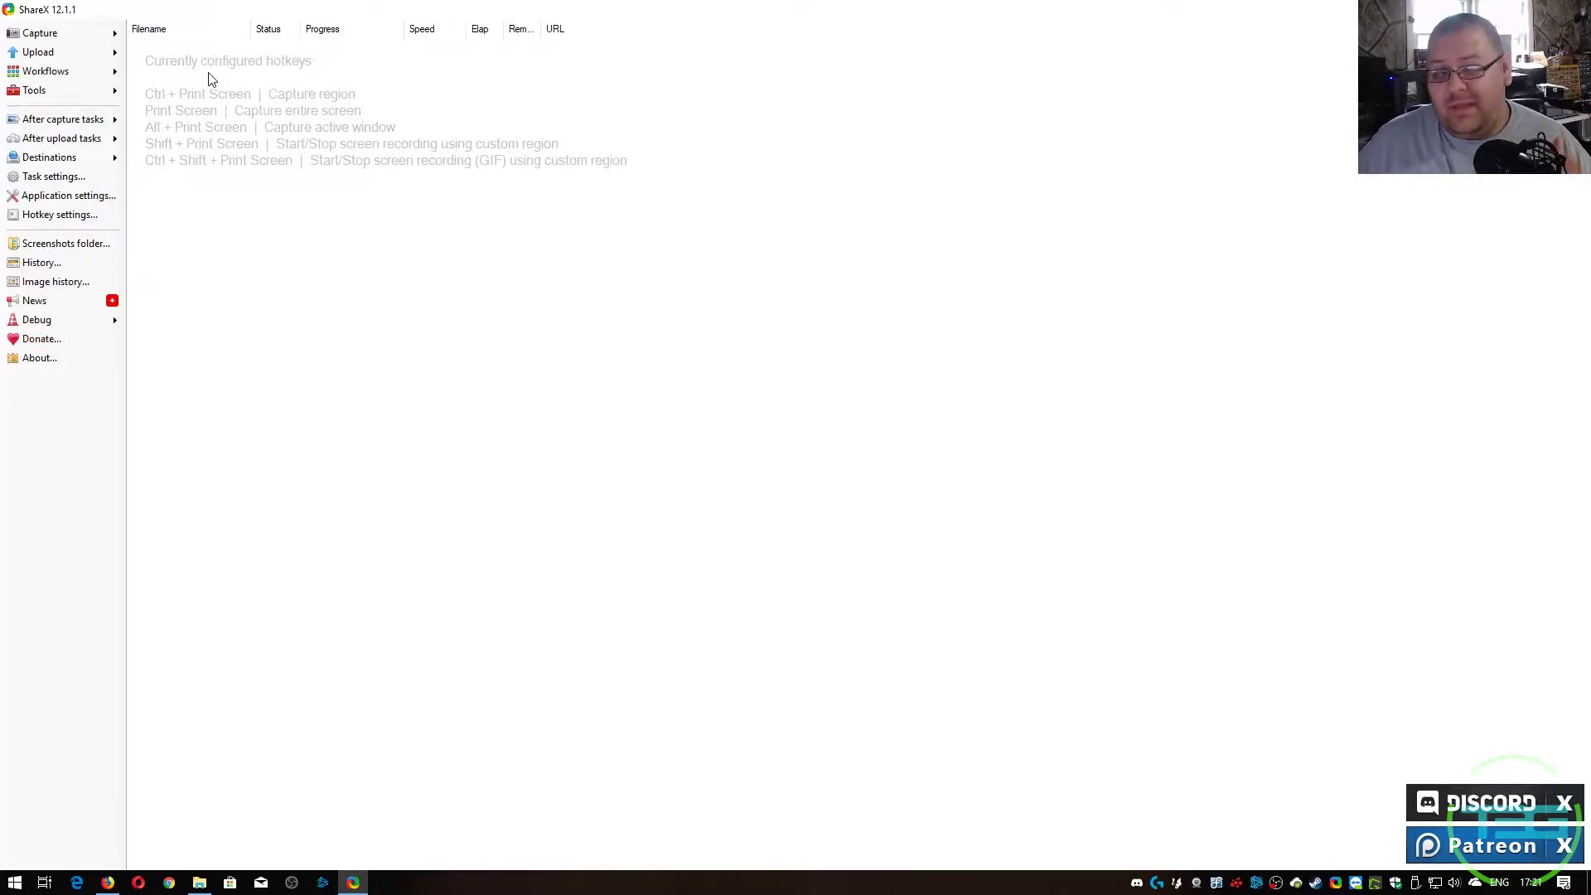
click(82, 163)
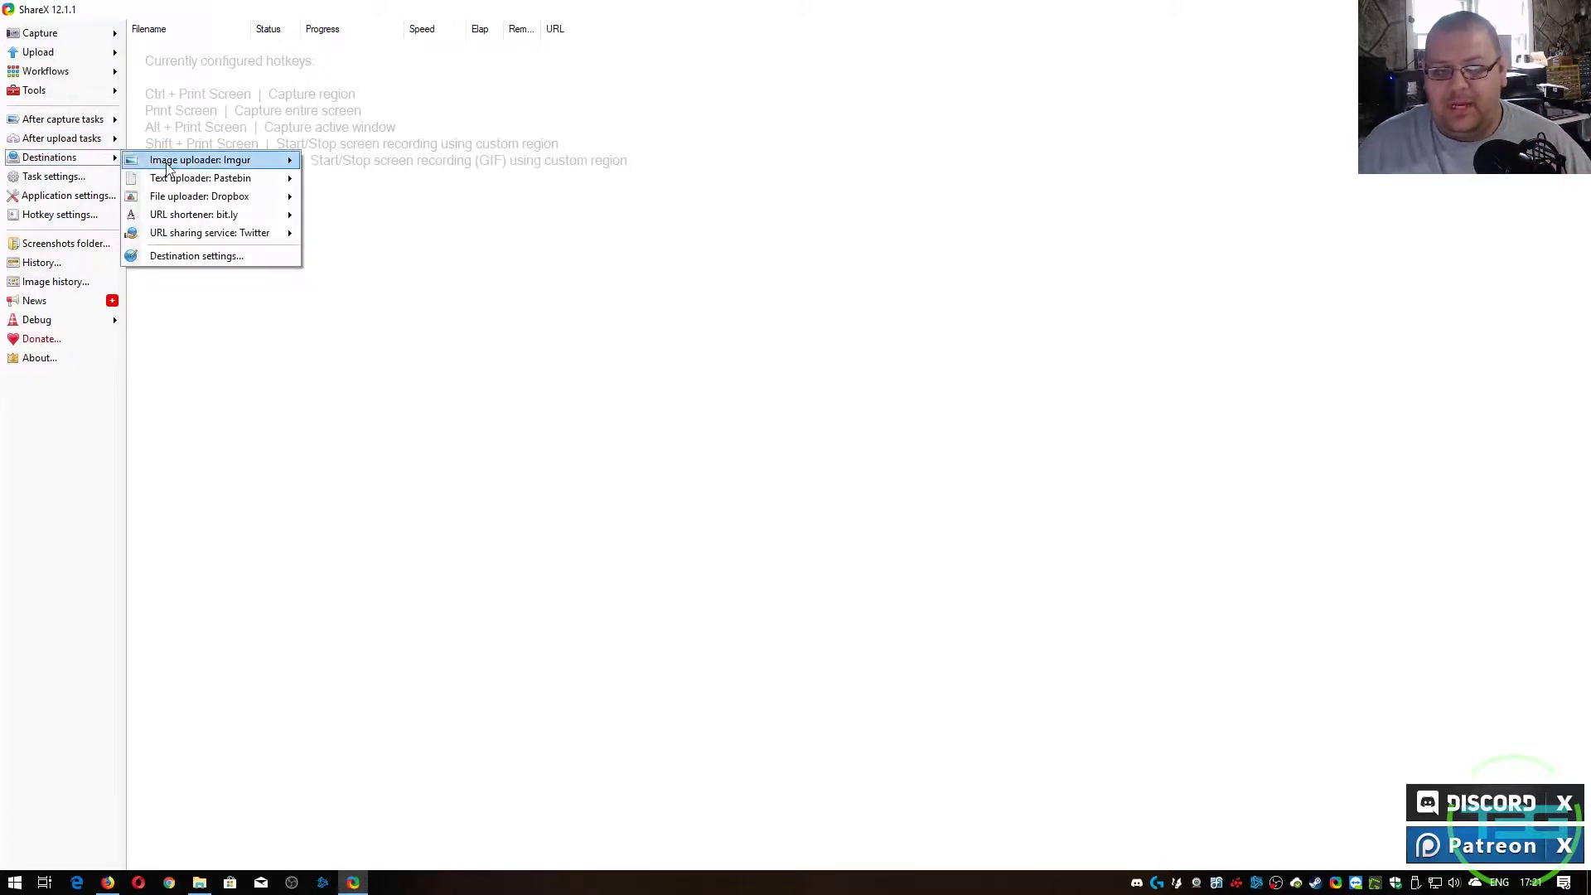
click(200, 259)
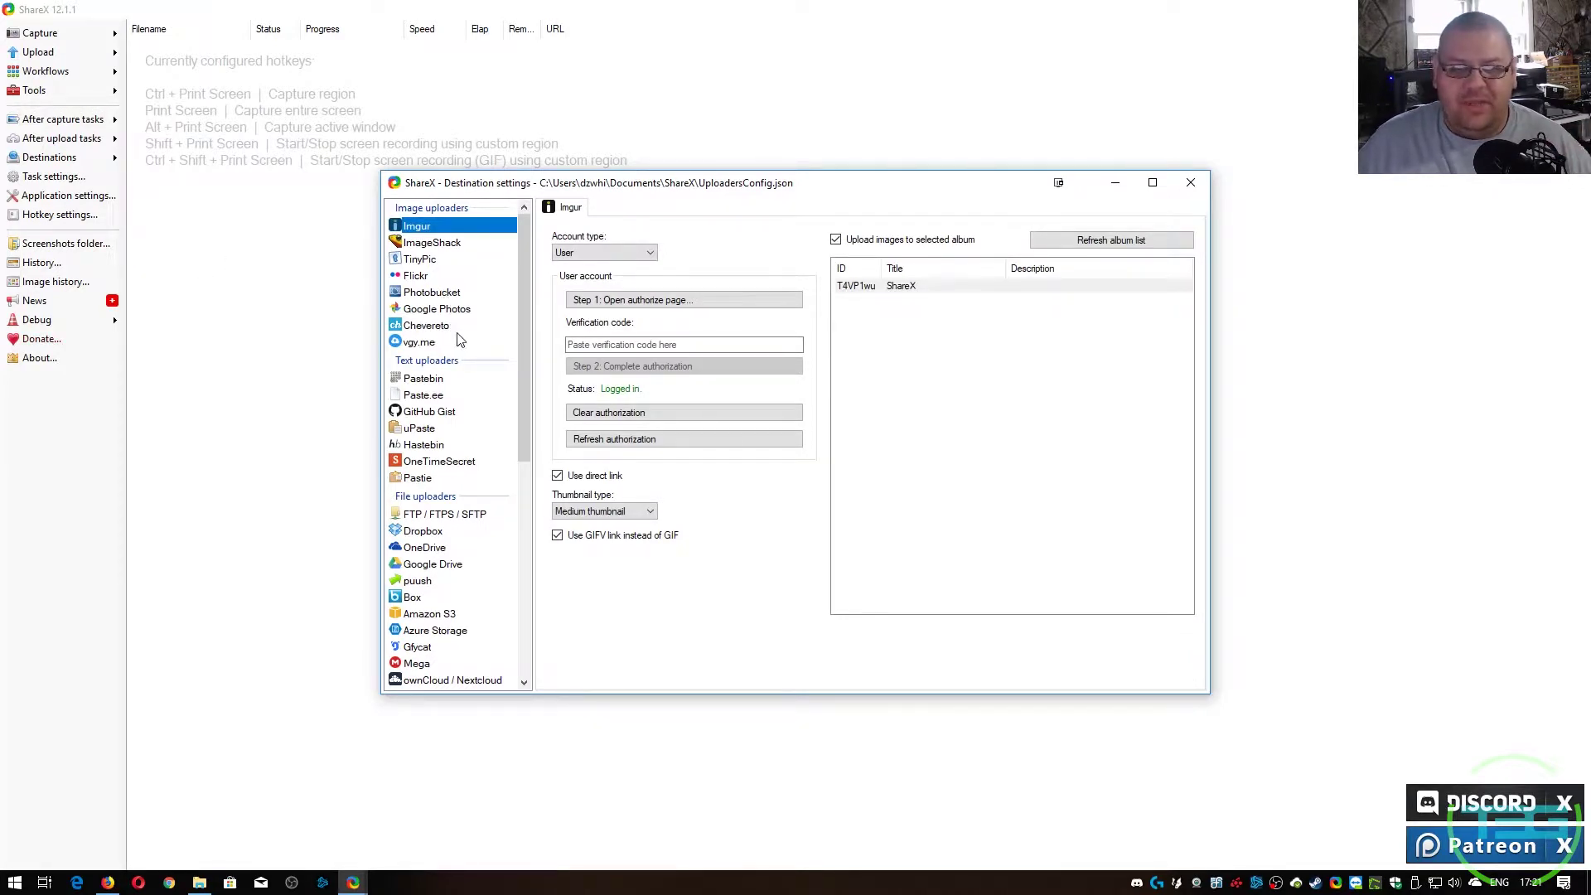
- Review the available upload destinations and the Imgur account type options, and close the destination settings
scroll(461, 352, down, 1)
scroll(461, 352, down, 1)
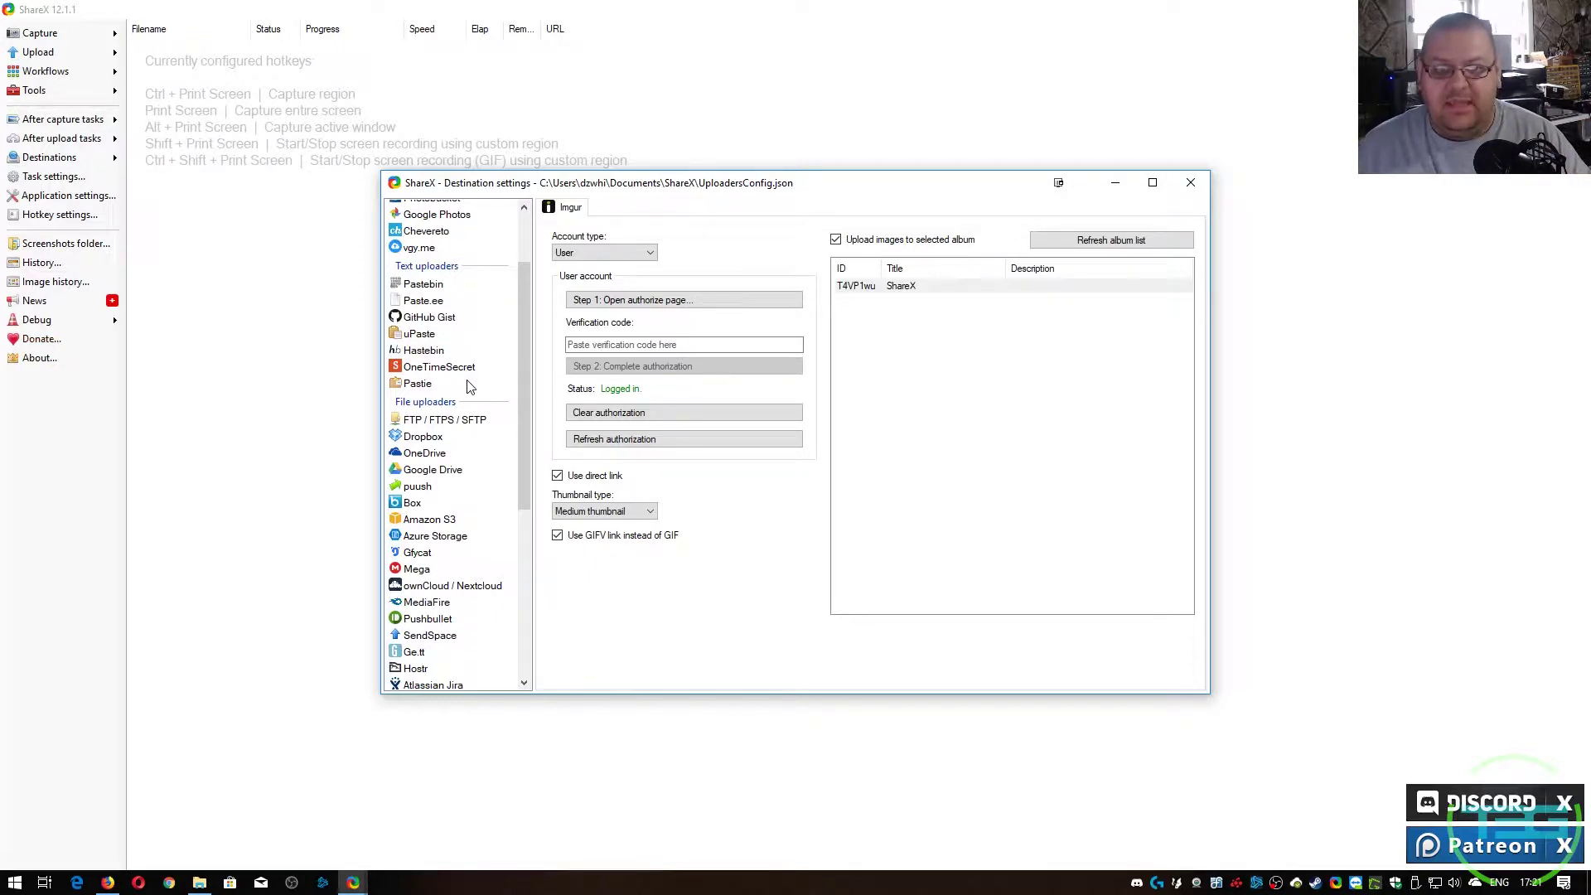
scroll(496, 410, up, 2)
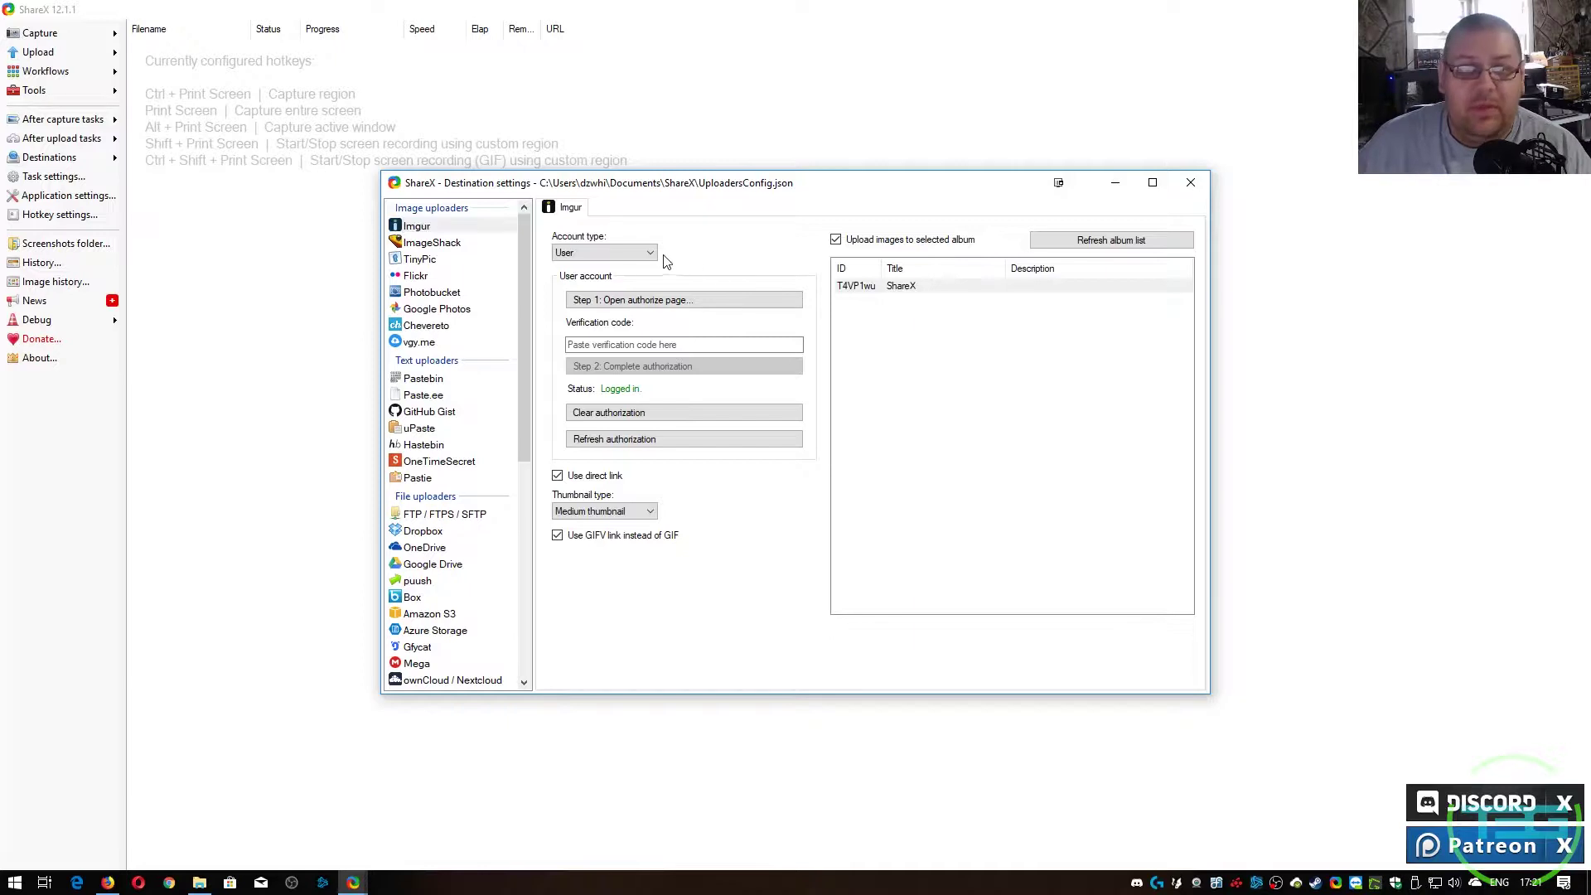
click(638, 253)
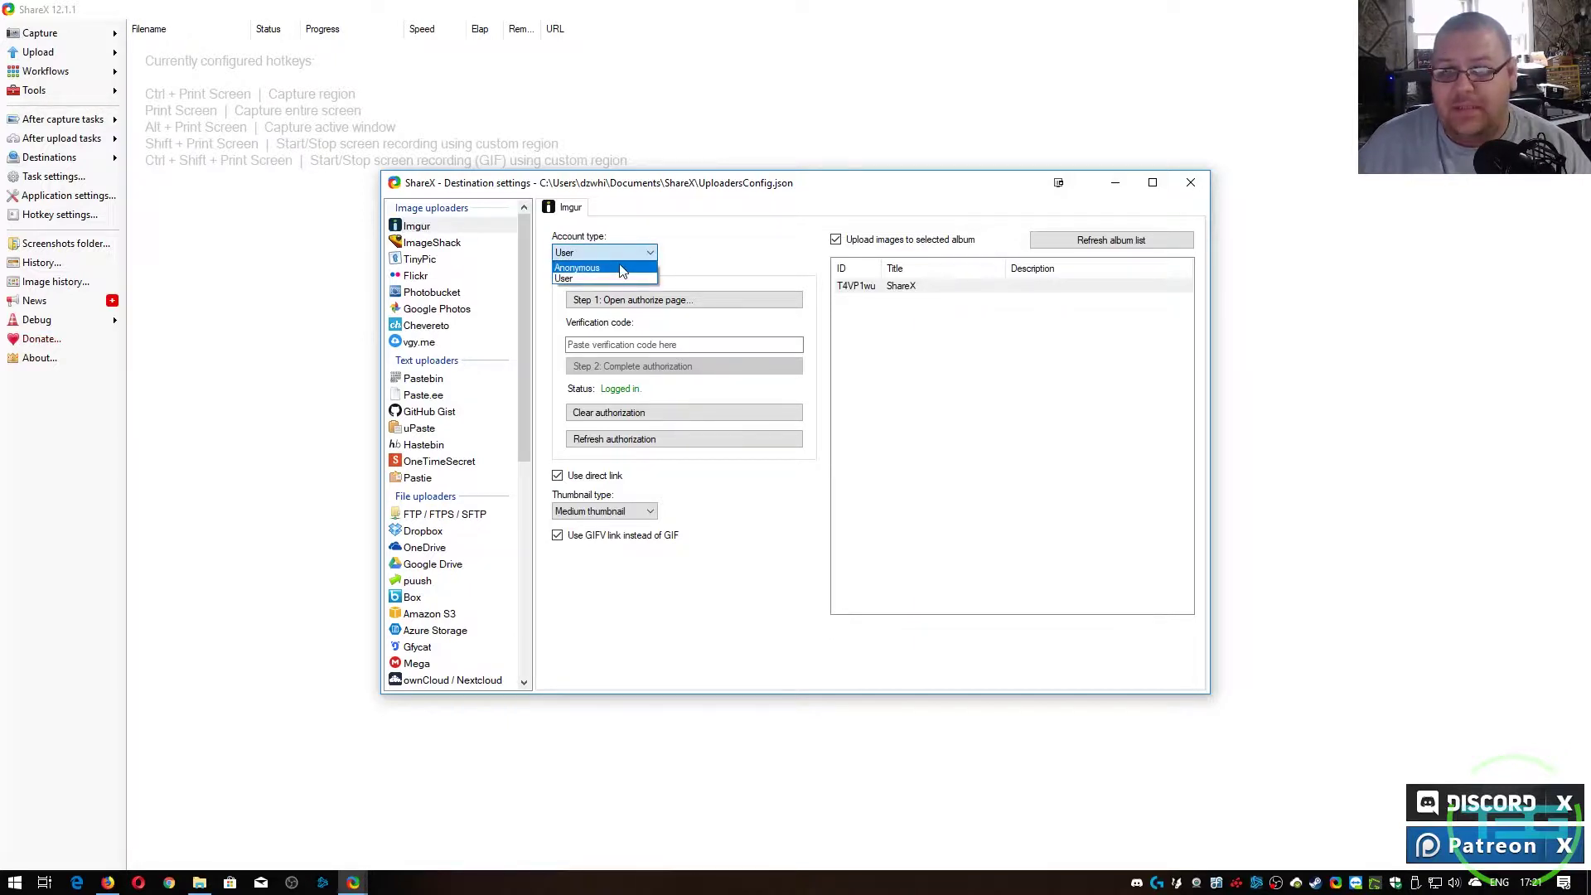
click(676, 262)
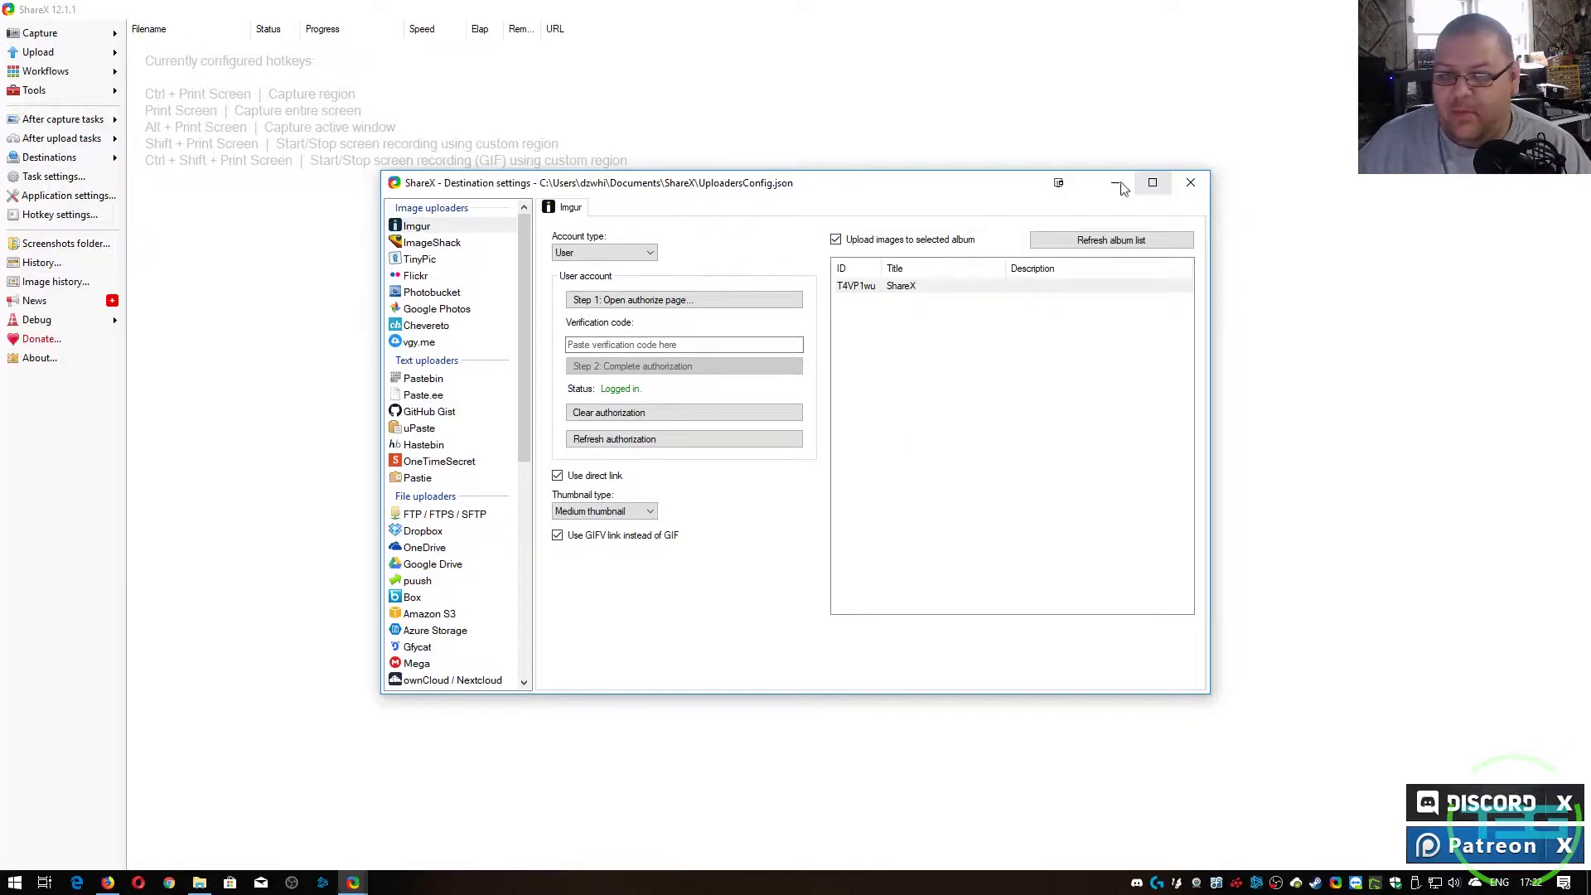
click(1191, 182)
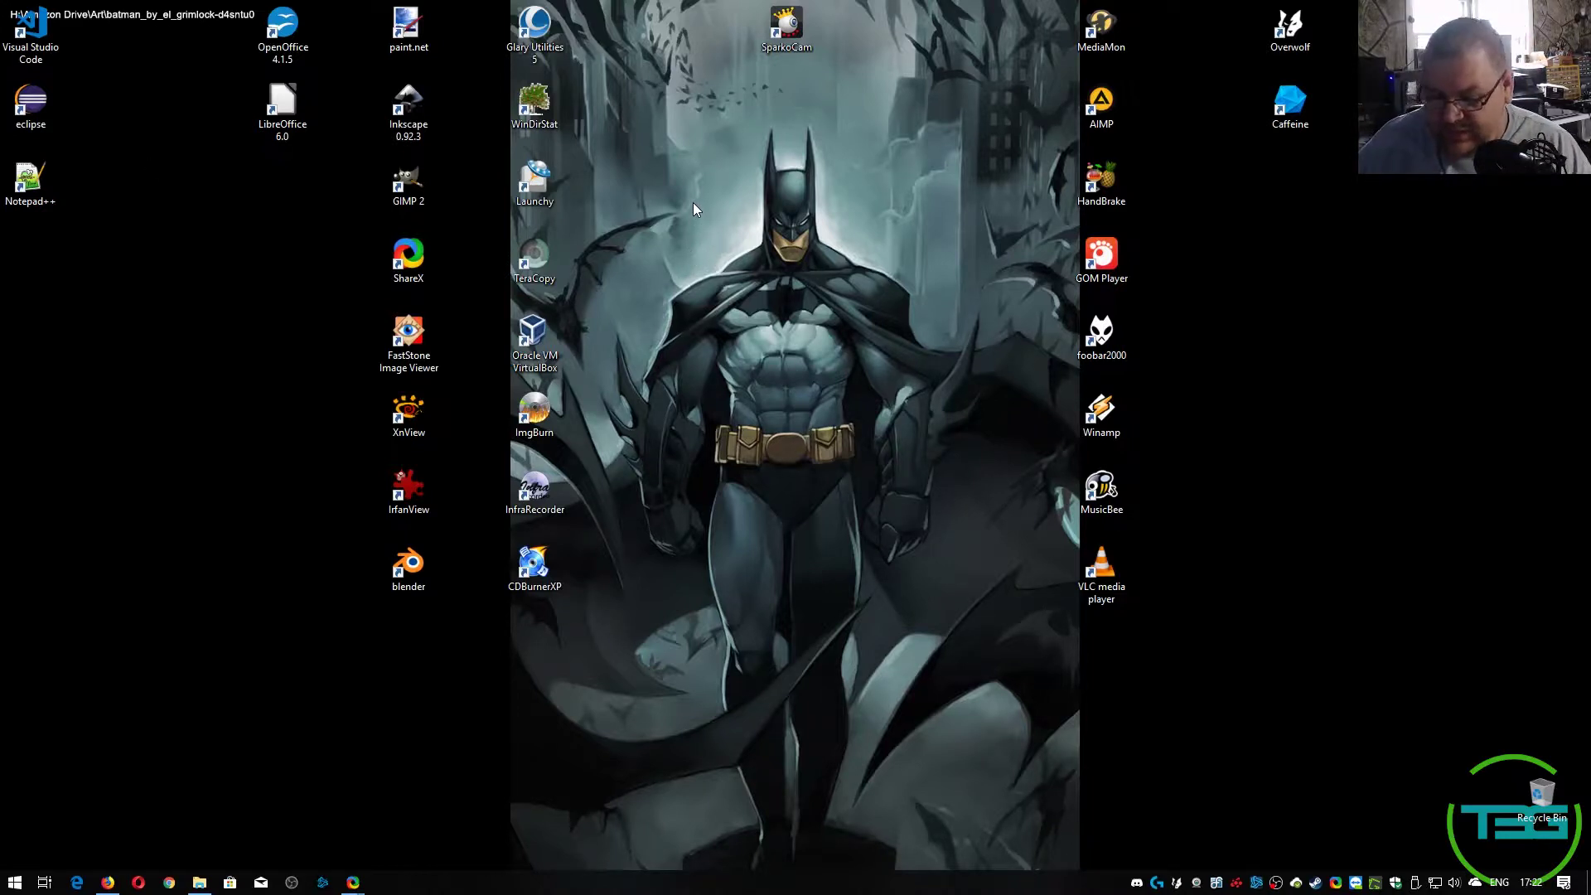
- Capture two screen regions: the ShareX desktop shortcut and Batman's head and shoulders on the wallpaper
key(ctrl+Print)
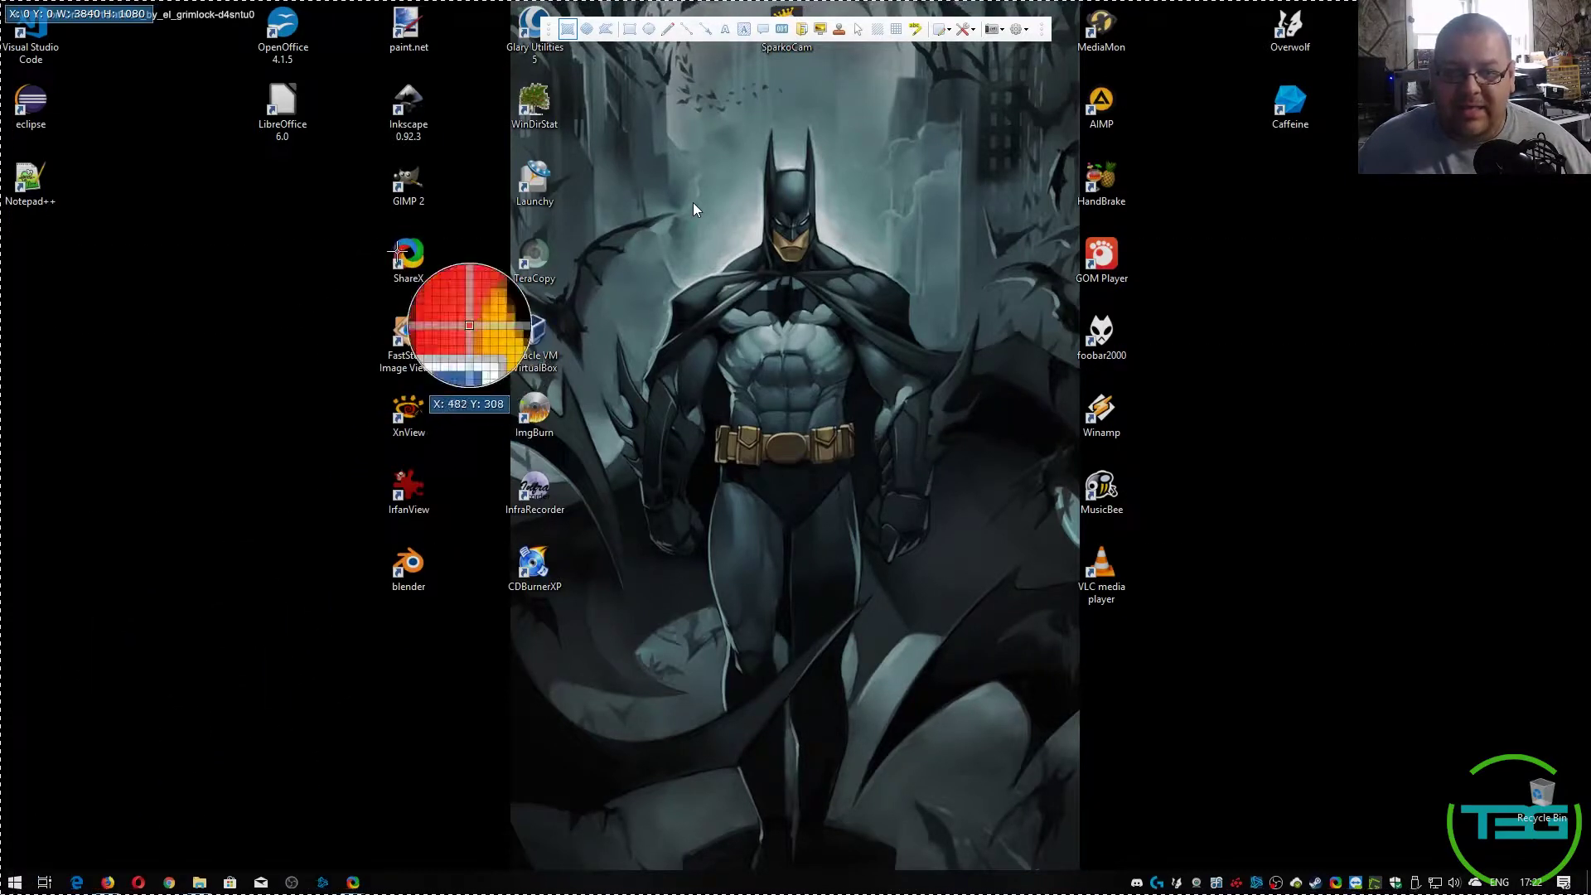
drag(378, 232, 456, 300)
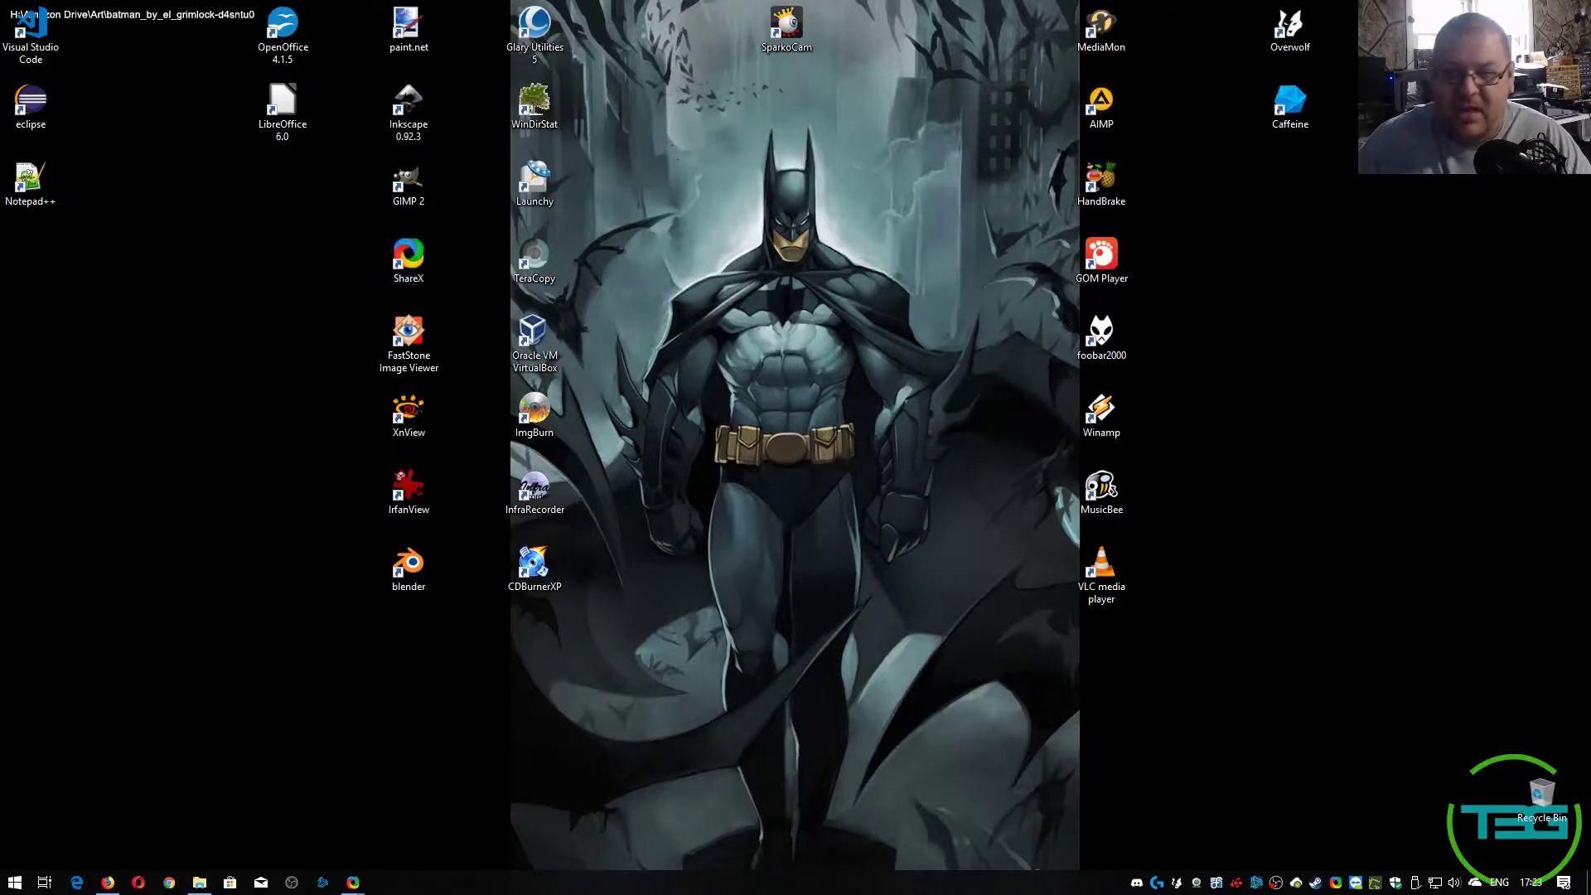
key(ctrl+Print)
drag(687, 96, 871, 324)
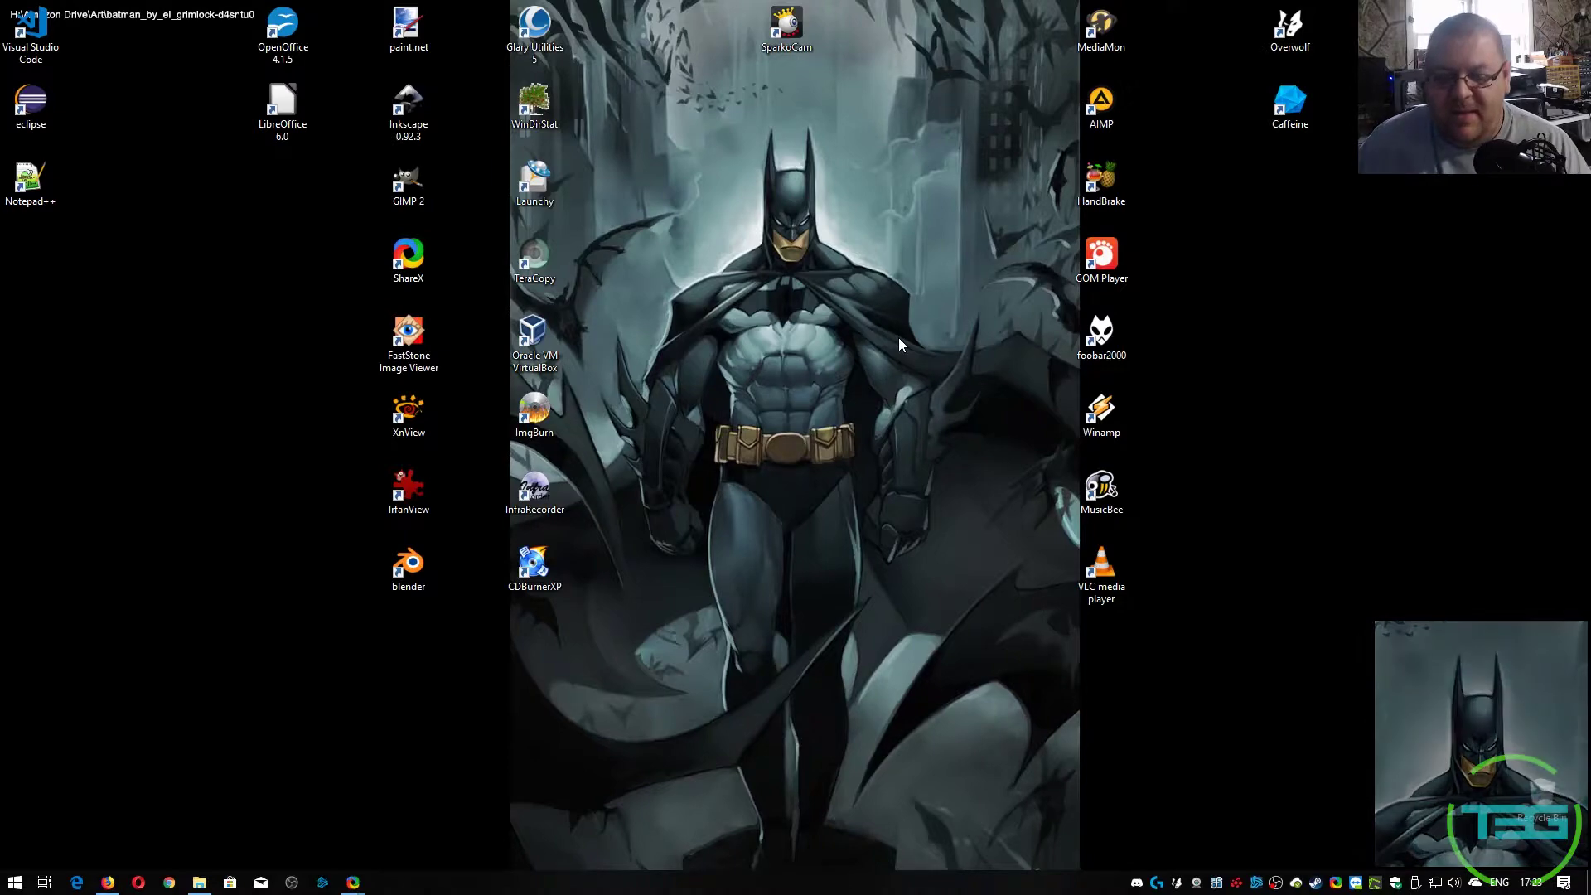
- Upload the captures 2018-05-16_17-23-16.png and 2018-05-16_17-23-05.png to Imgur from the ShareX task list
click(353, 882)
click(270, 821)
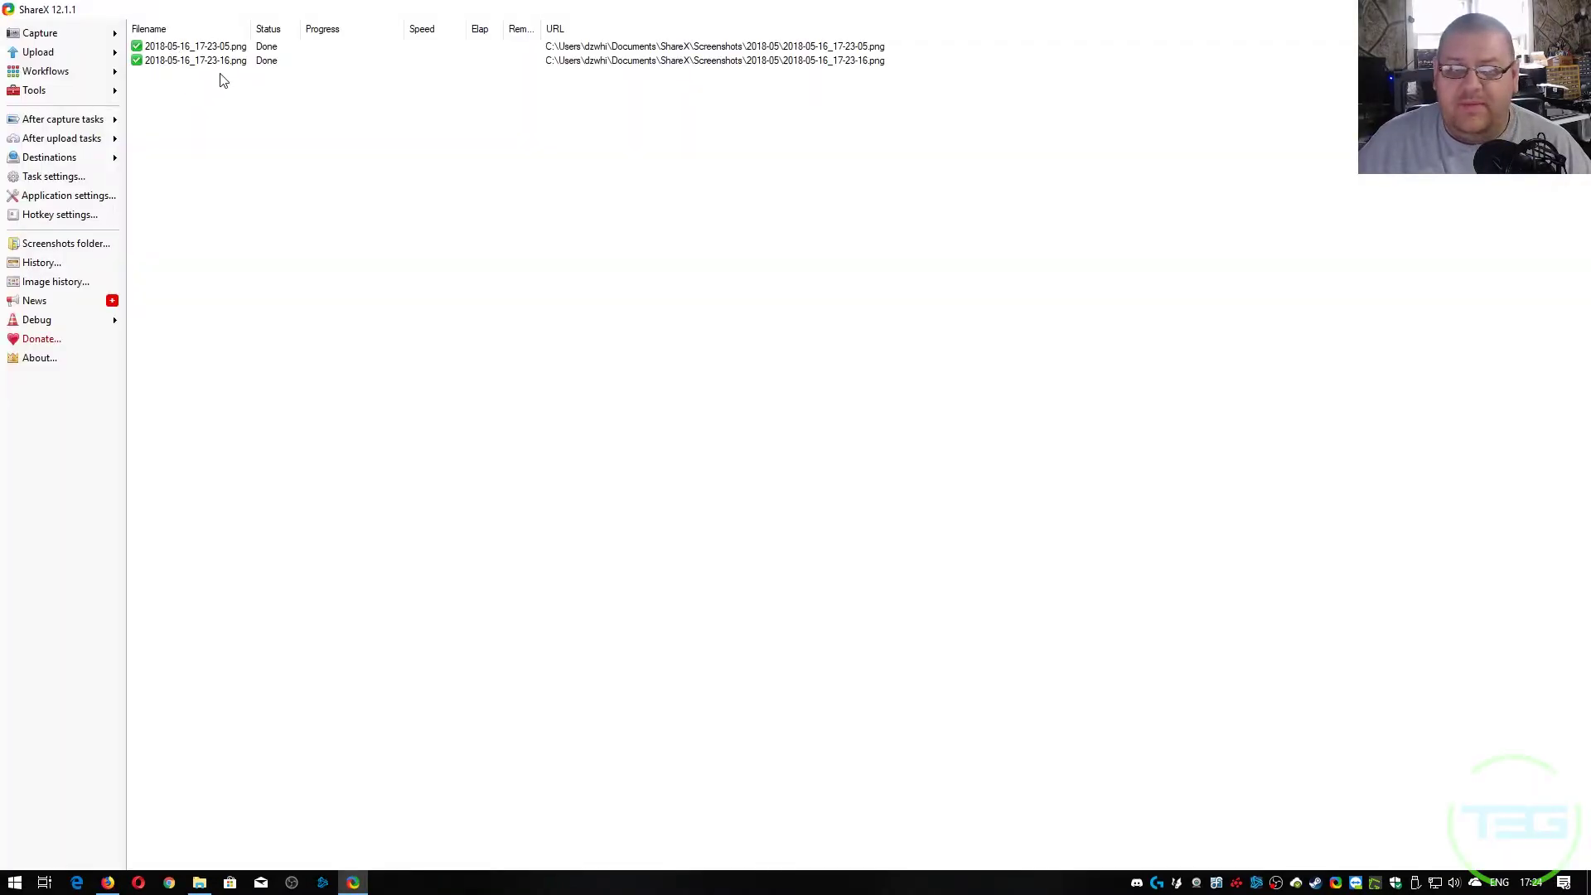
right_click(229, 60)
click(287, 107)
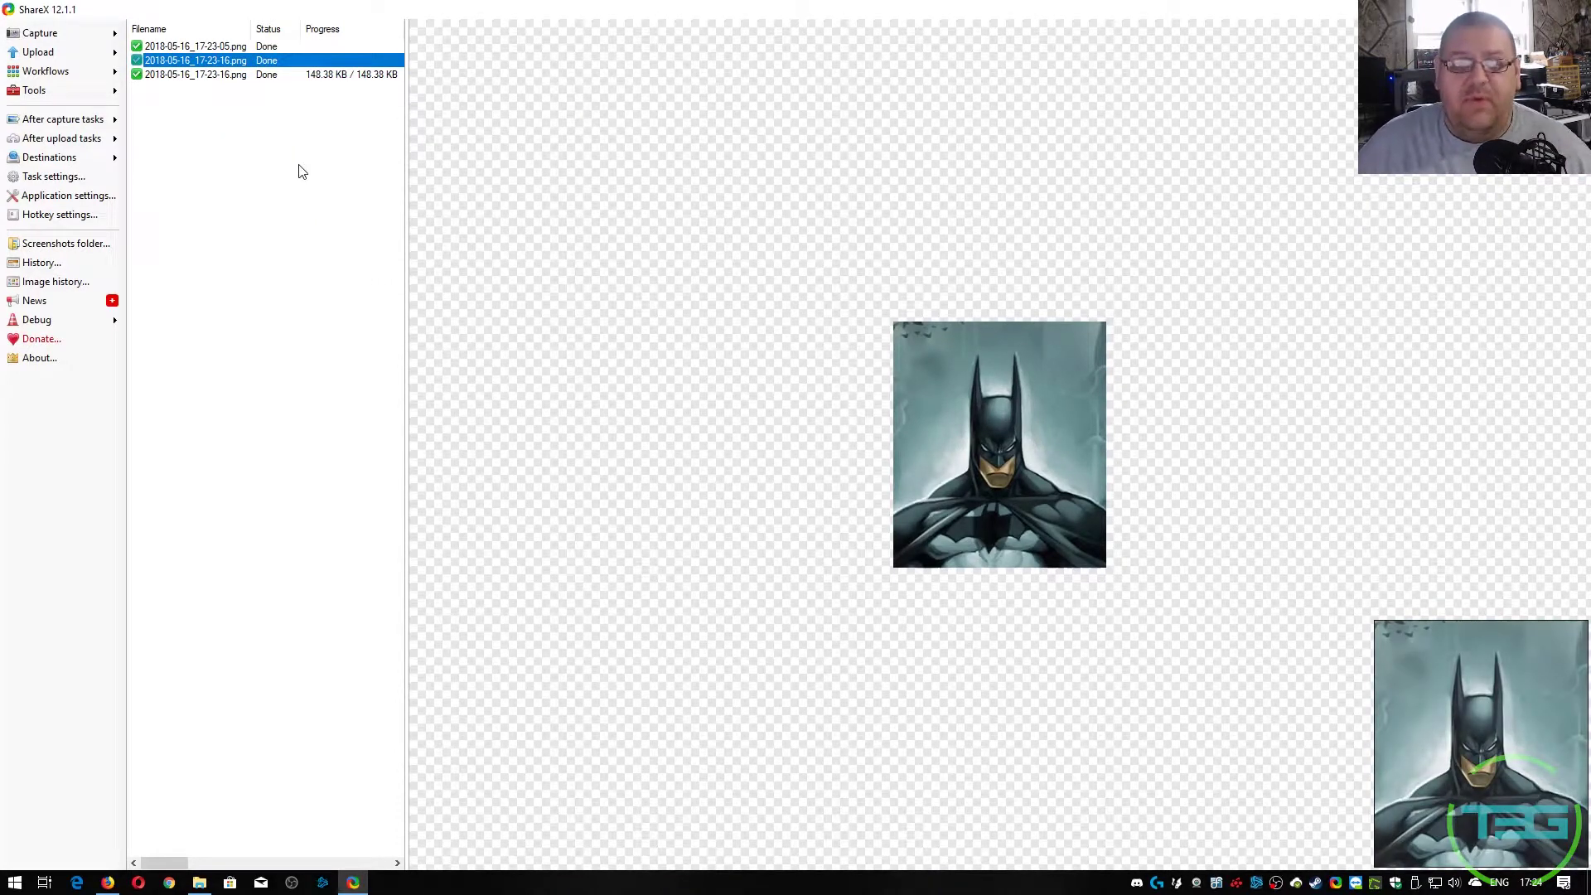
right_click(239, 47)
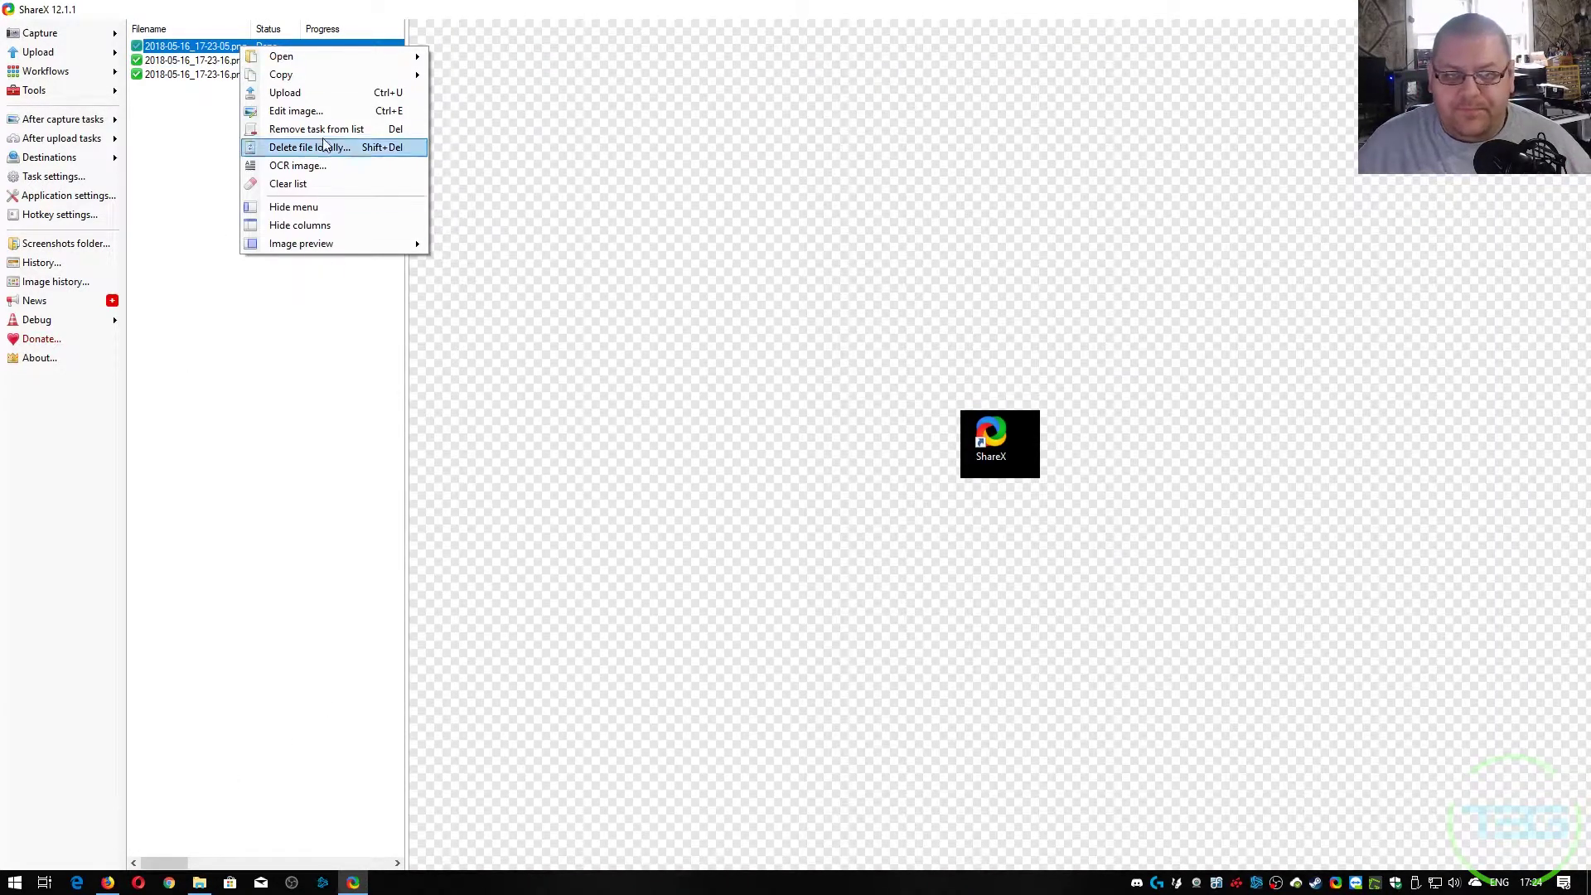
click(331, 93)
- Switch to Firefox, open the ShareX album on Imgur and look through the uploaded images
click(114, 885)
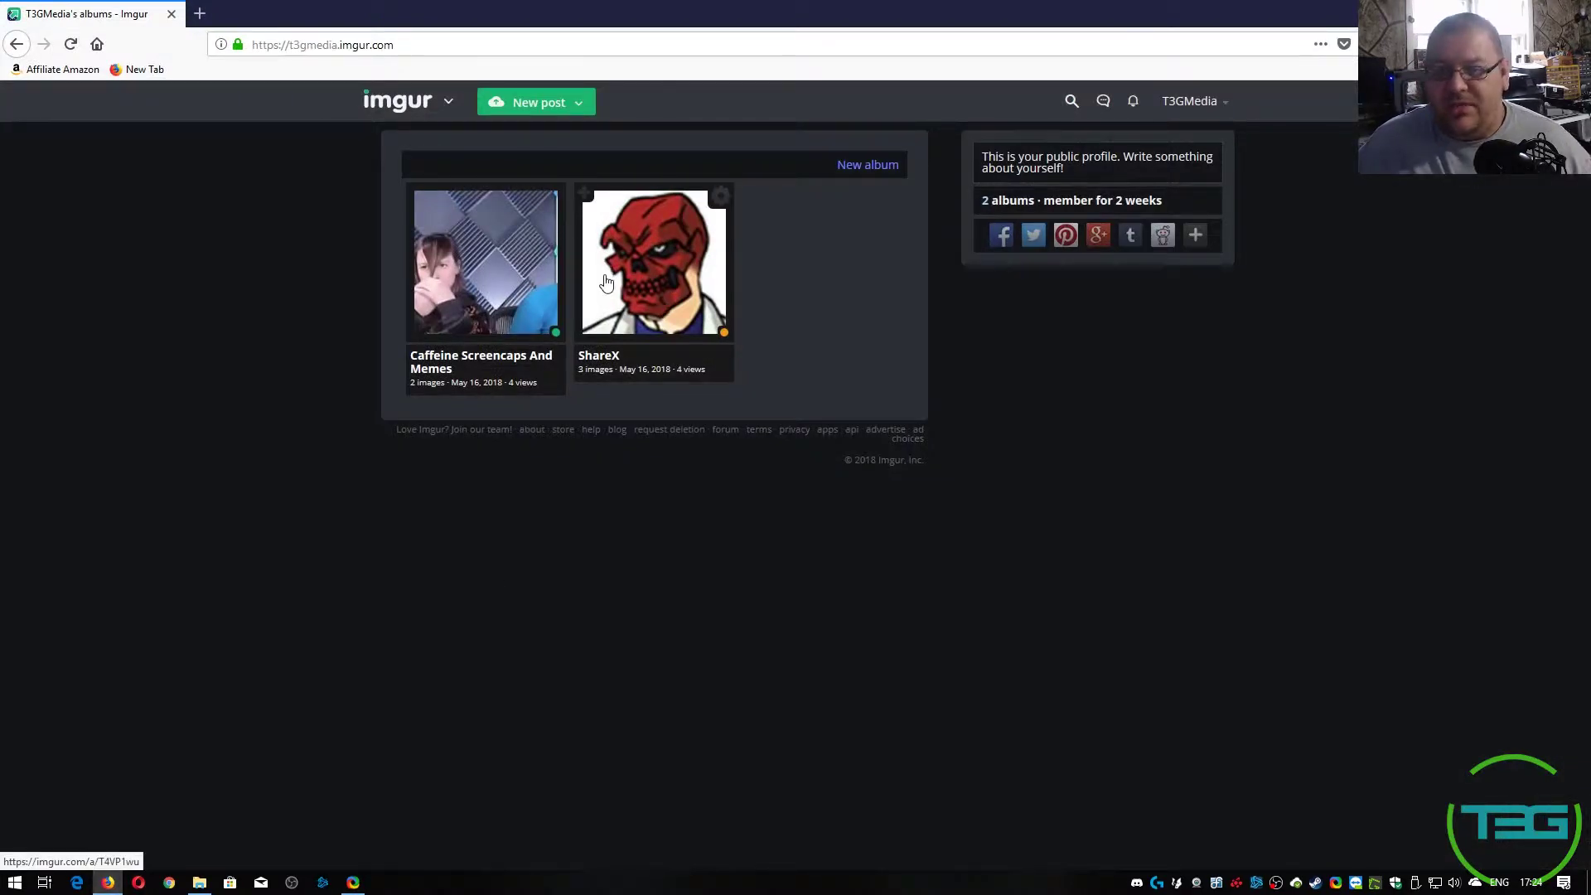
click(653, 309)
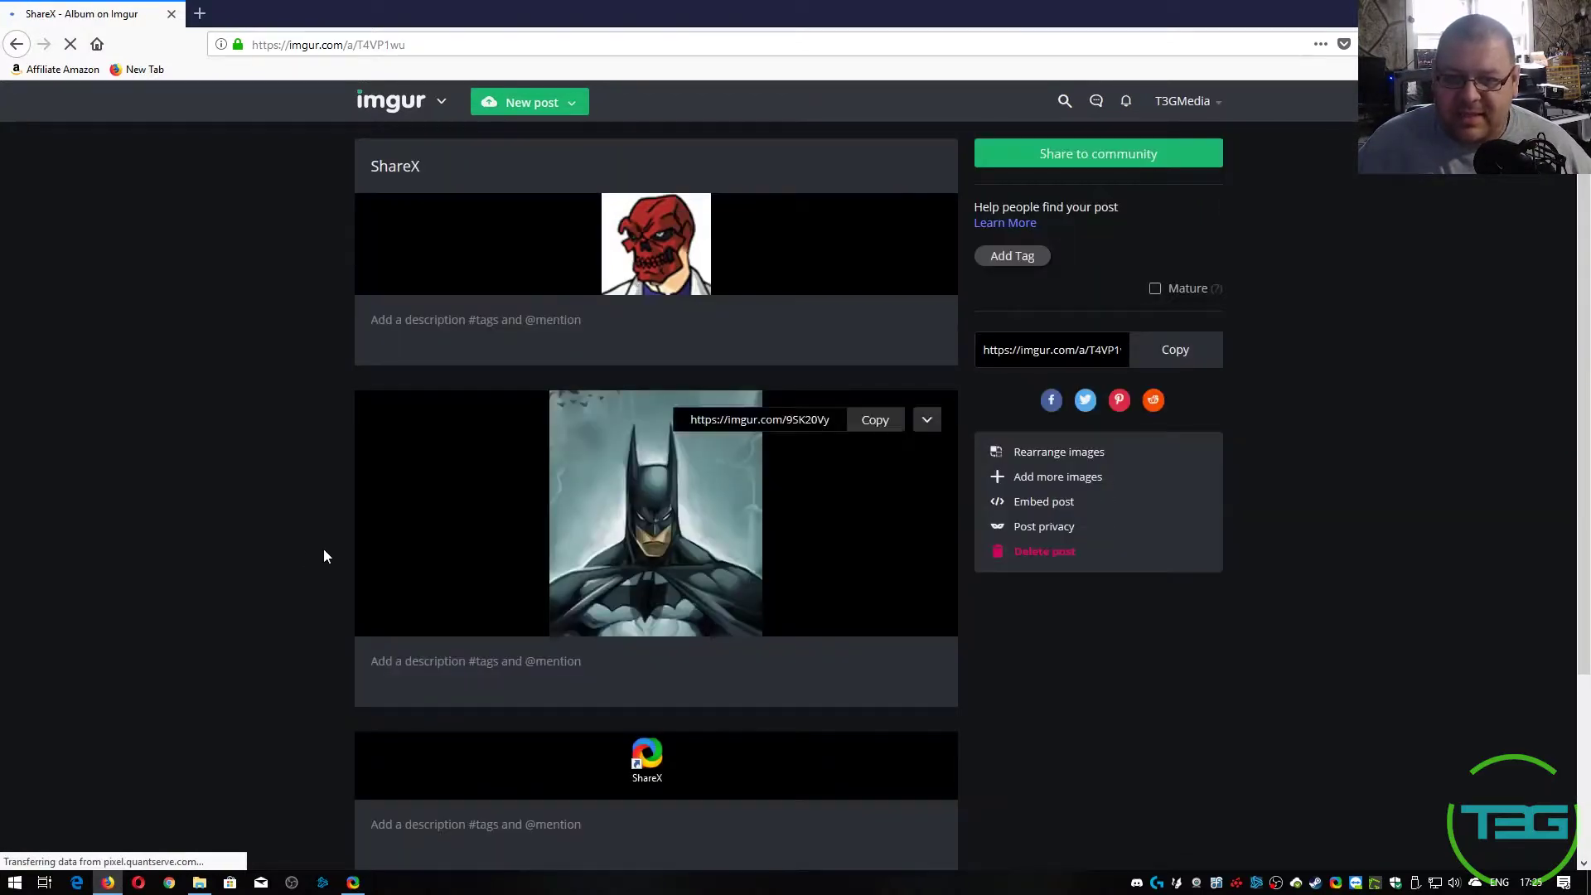
scroll(599, 456, down, 1)
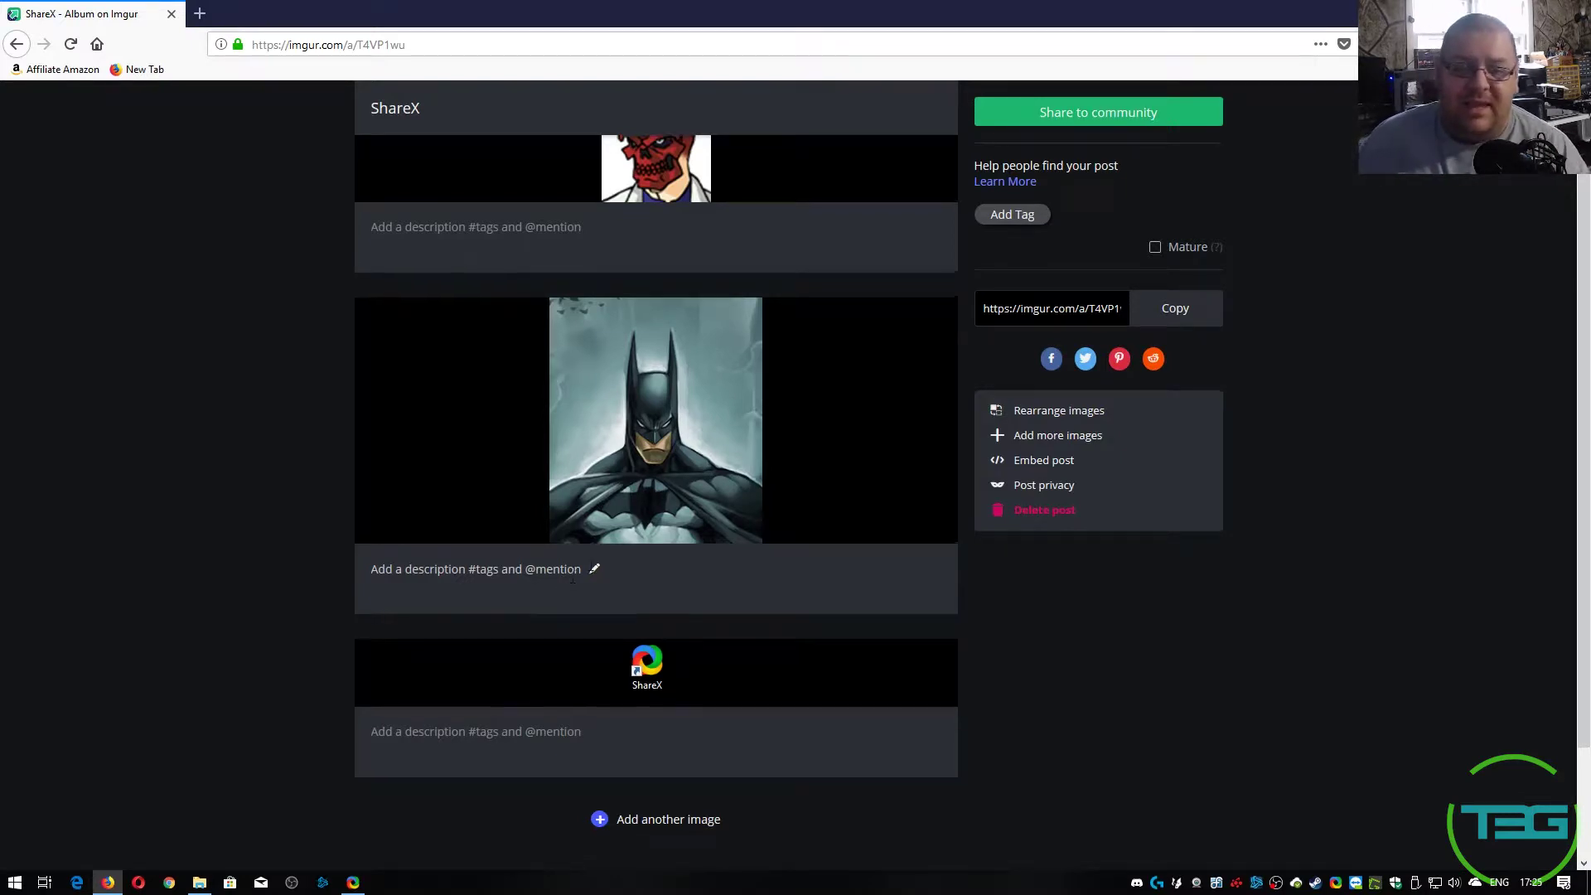
scroll(583, 567, up, 2)
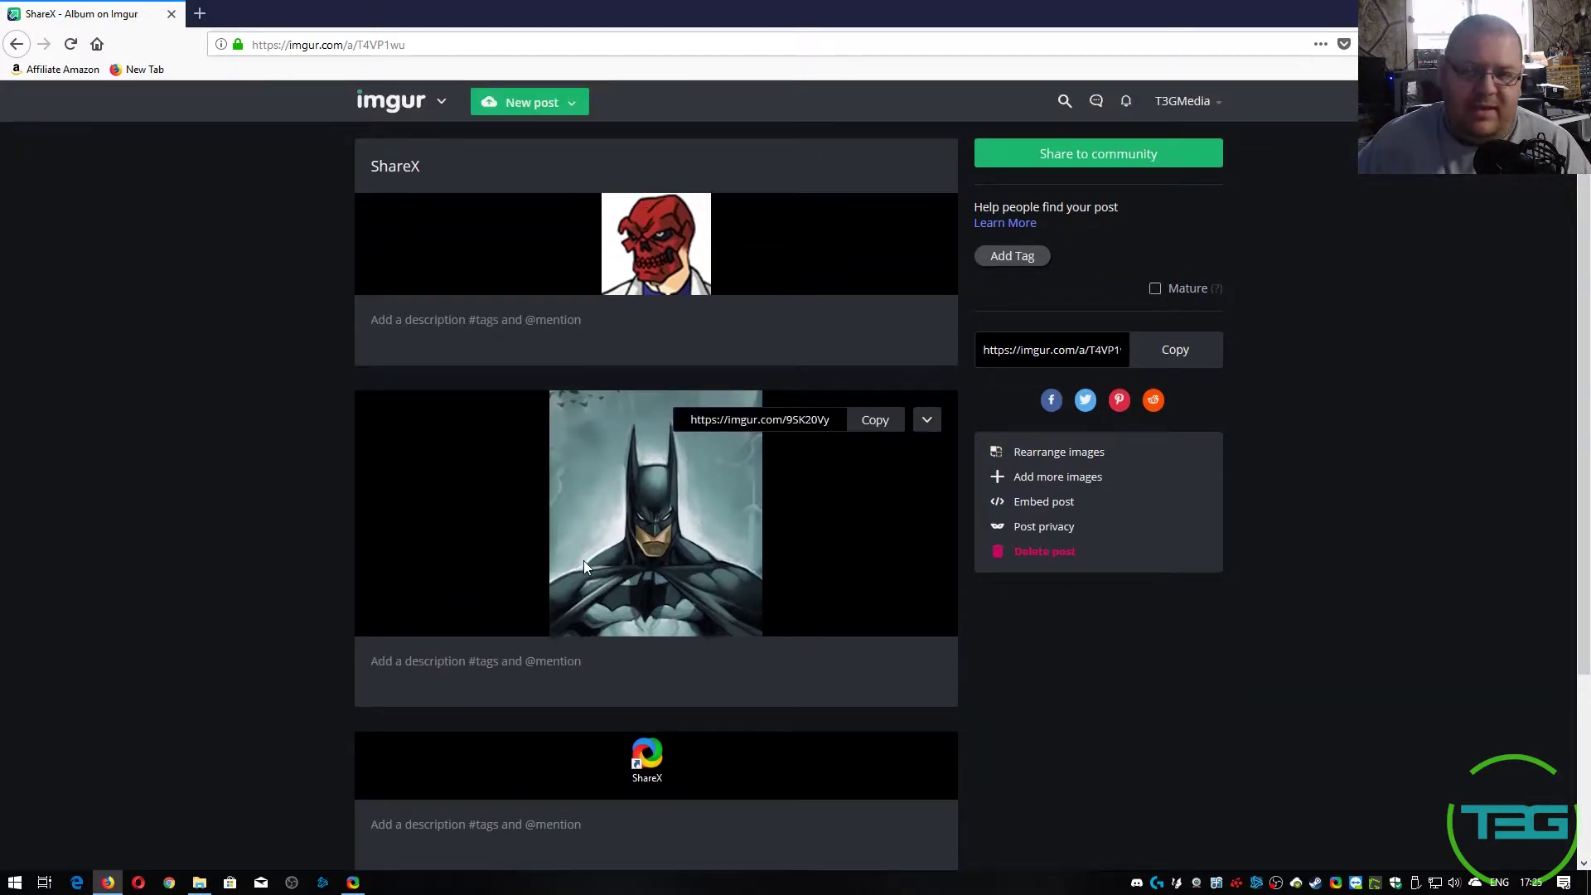
- Return to ShareX and remove all entries from the task list
key(alt+Tab)
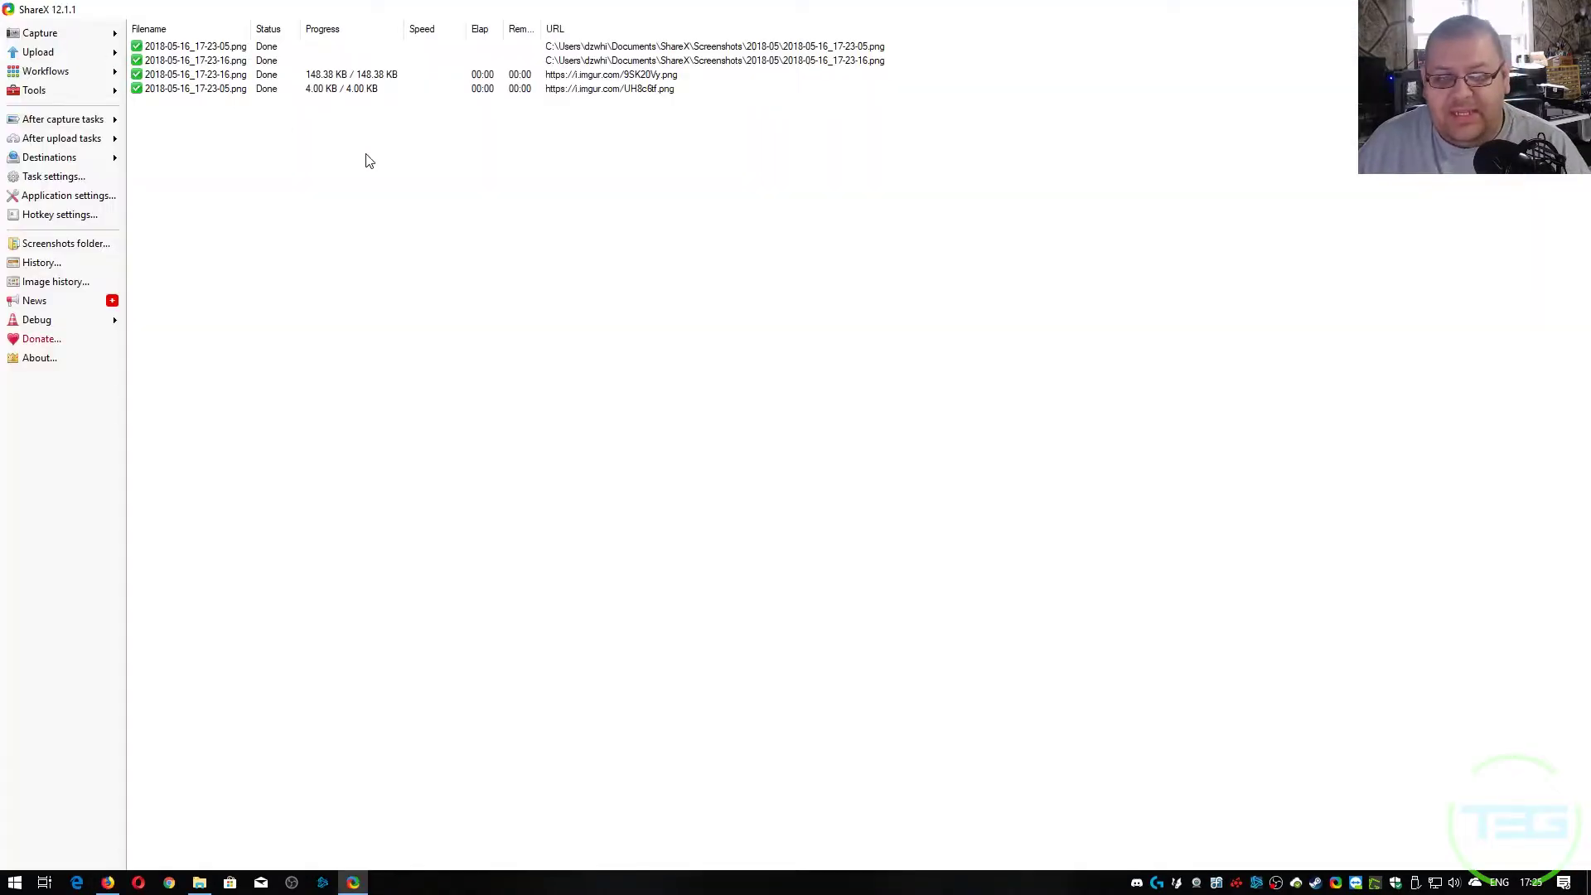
drag(363, 158, 199, 35)
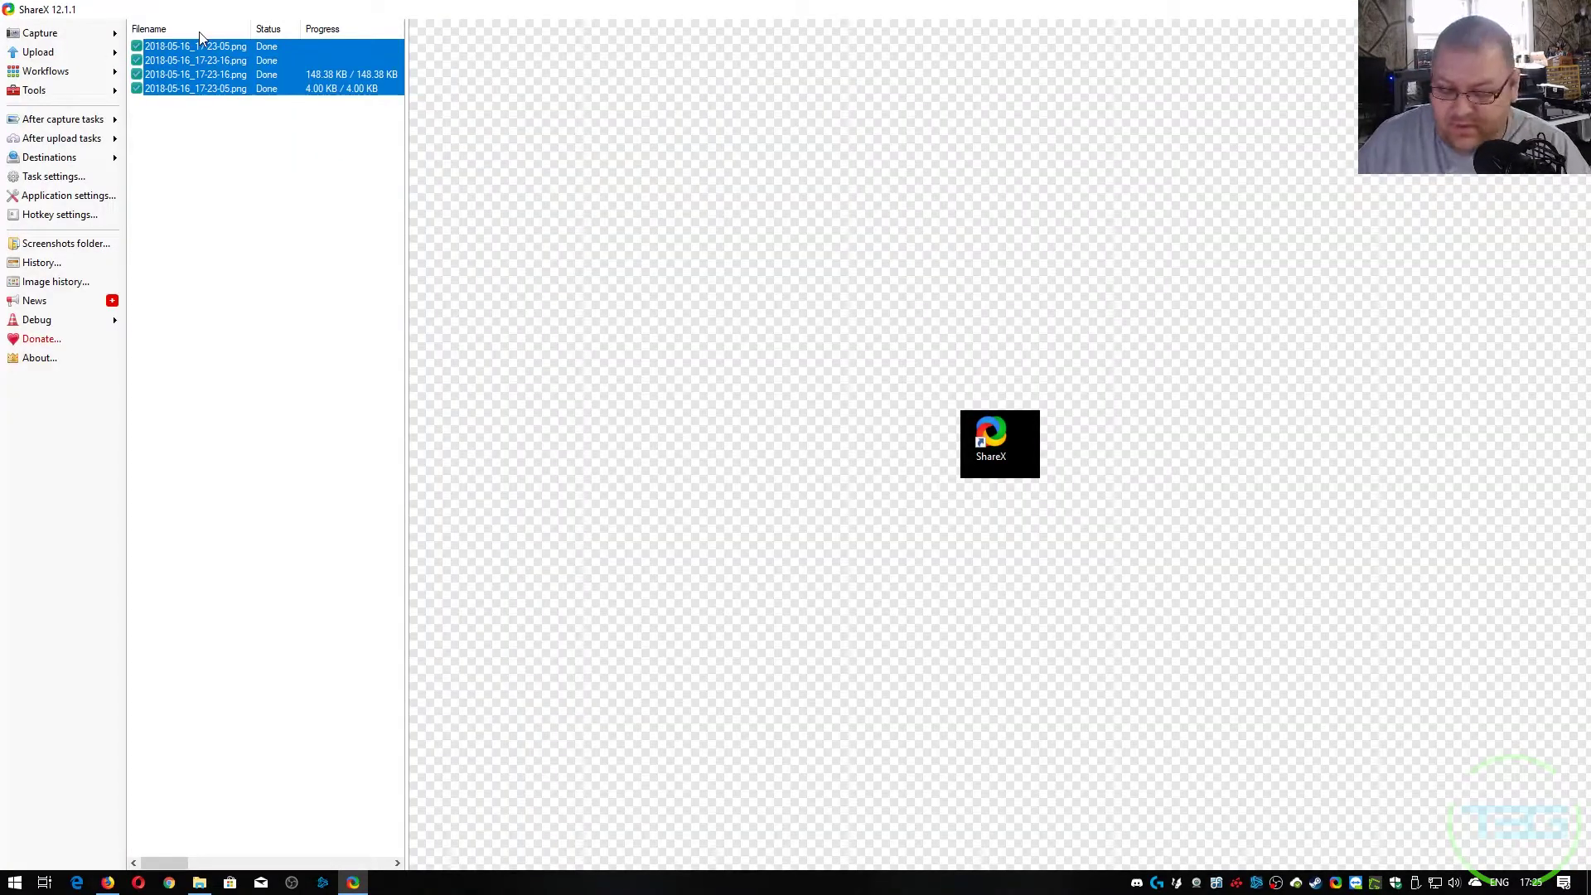
key(Delete)
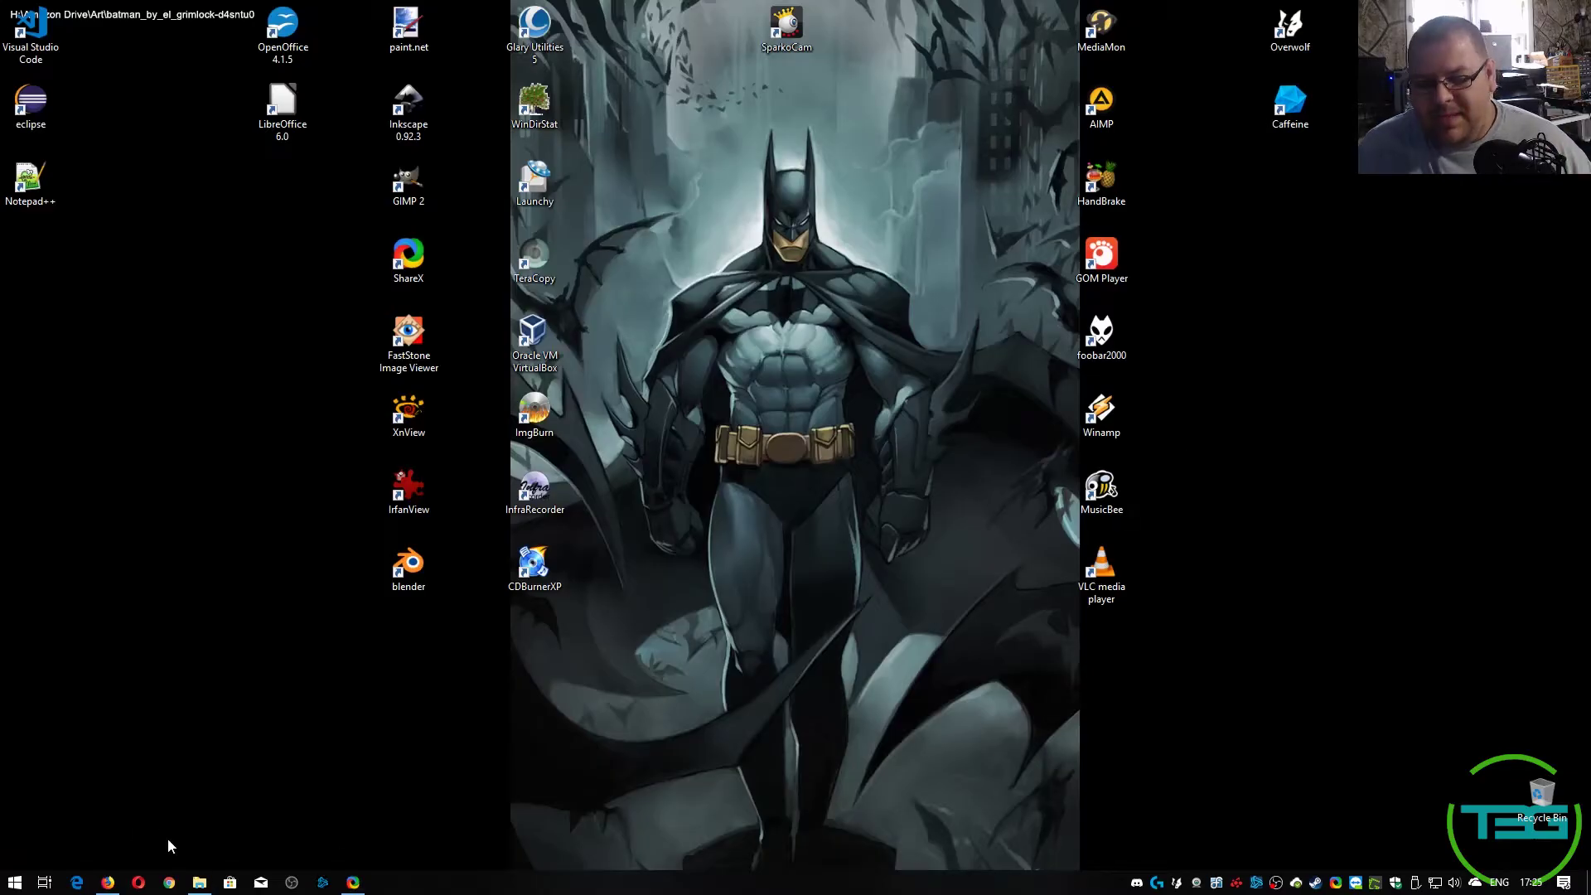
- Bring up the local 2018-05 screenshots folder and capture a small region around the ear of Batman's cowl on the wallpaper
click(199, 882)
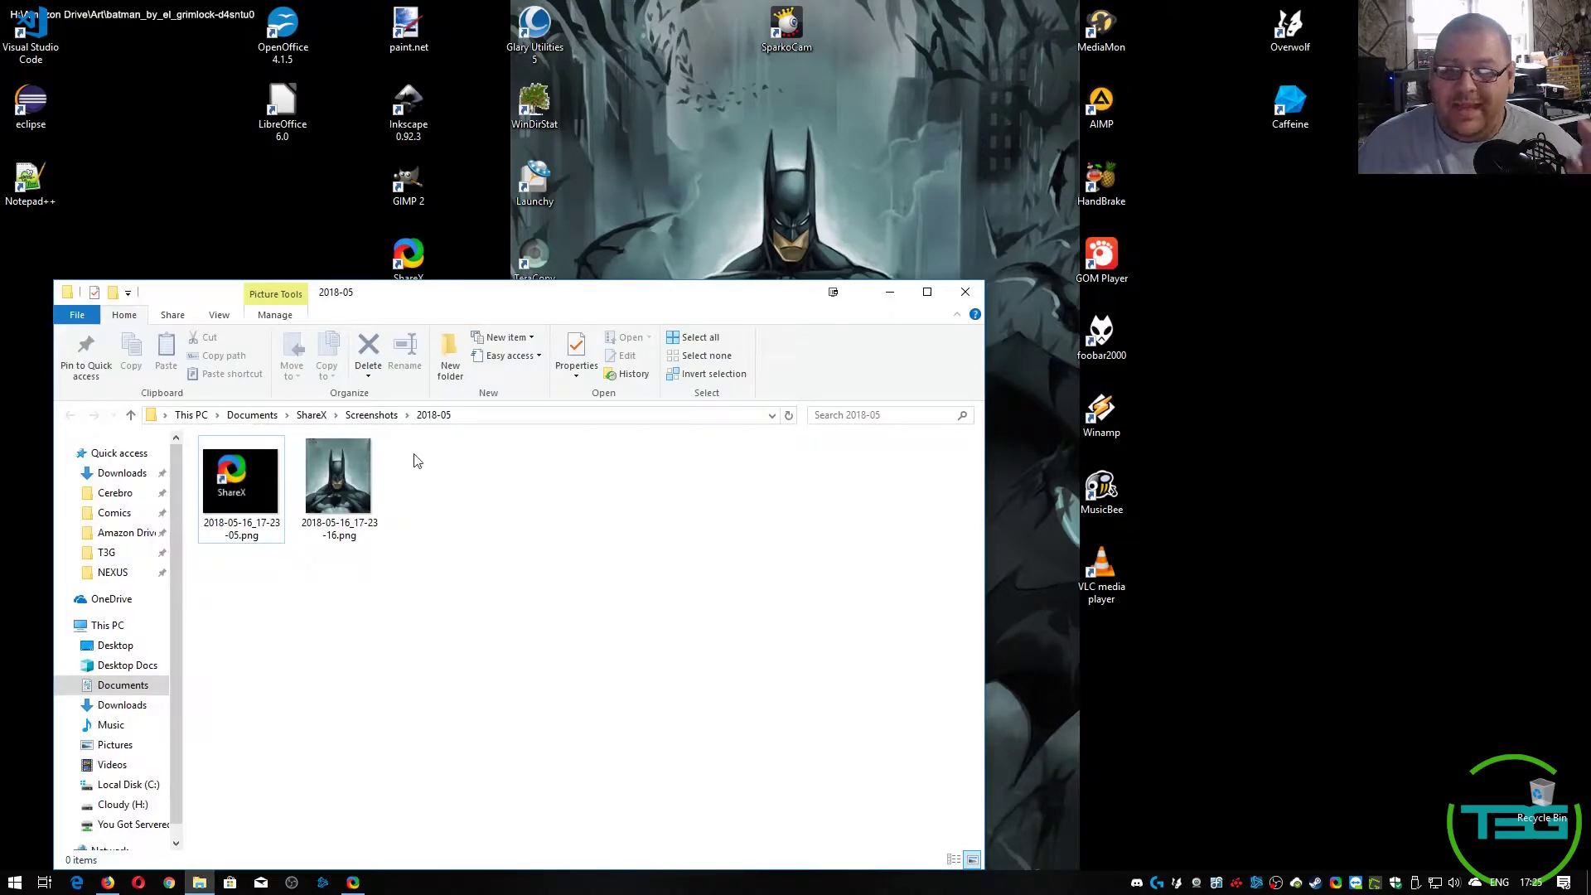
drag(540, 651, 255, 477)
click(728, 189)
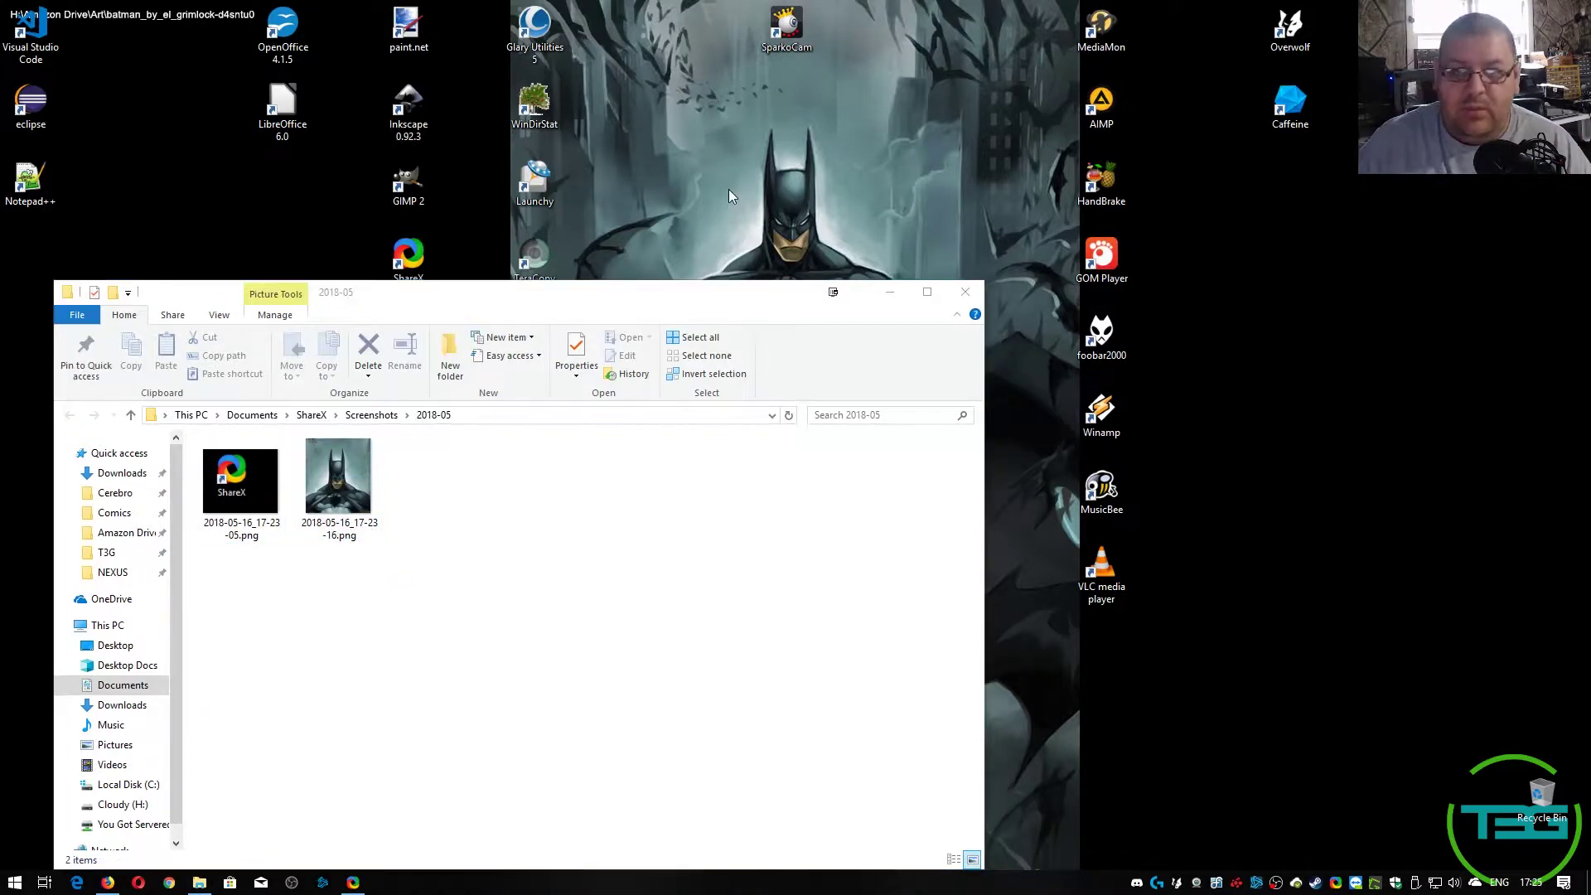
key(ctrl+Print)
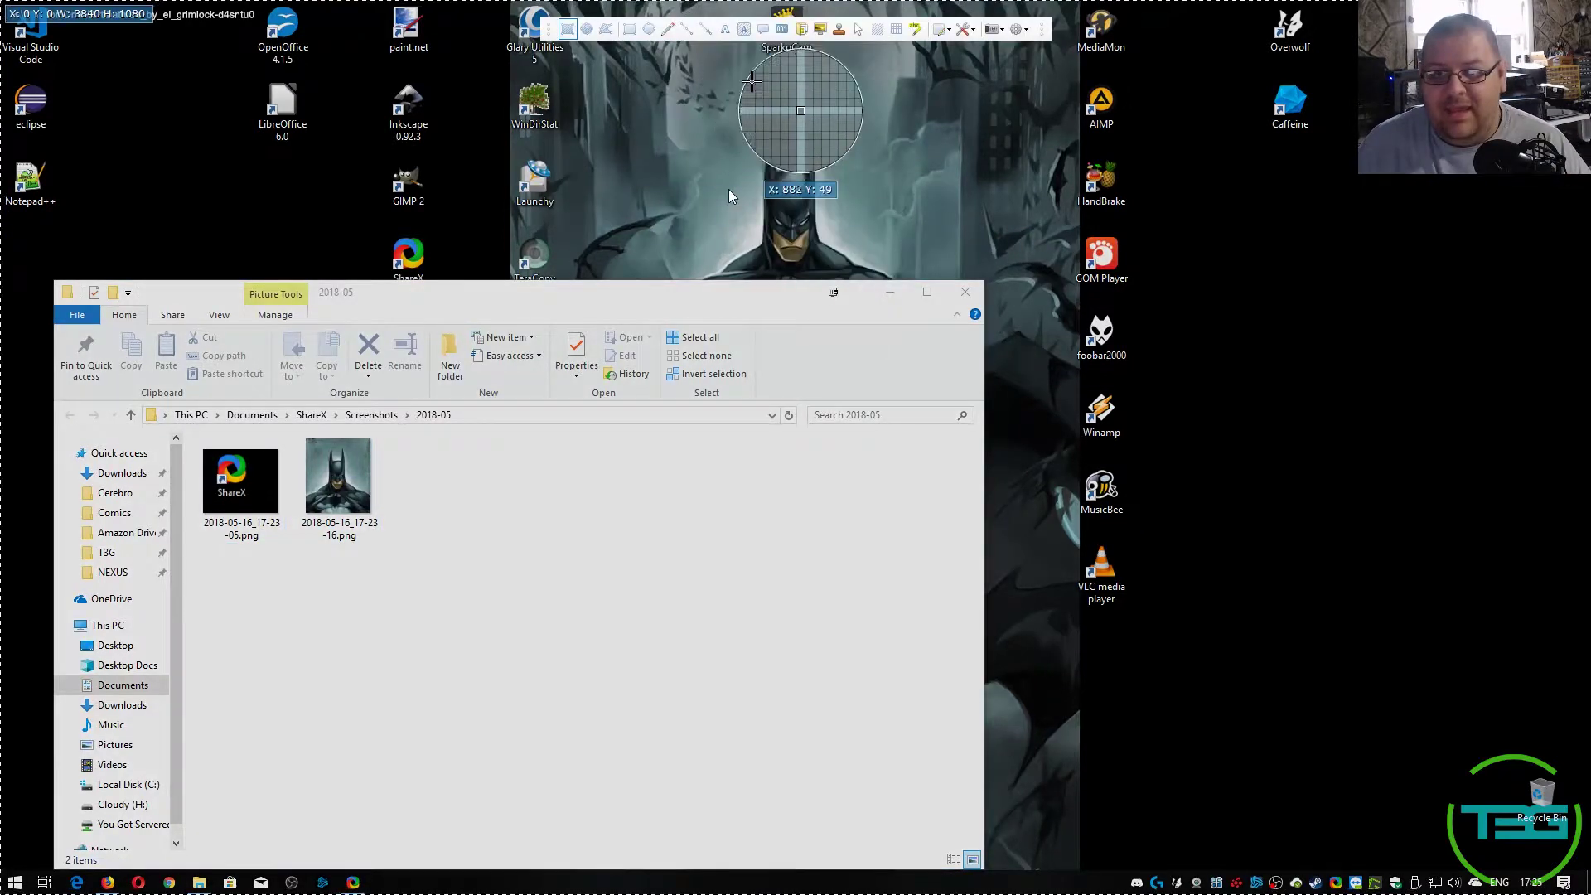
drag(746, 114, 782, 176)
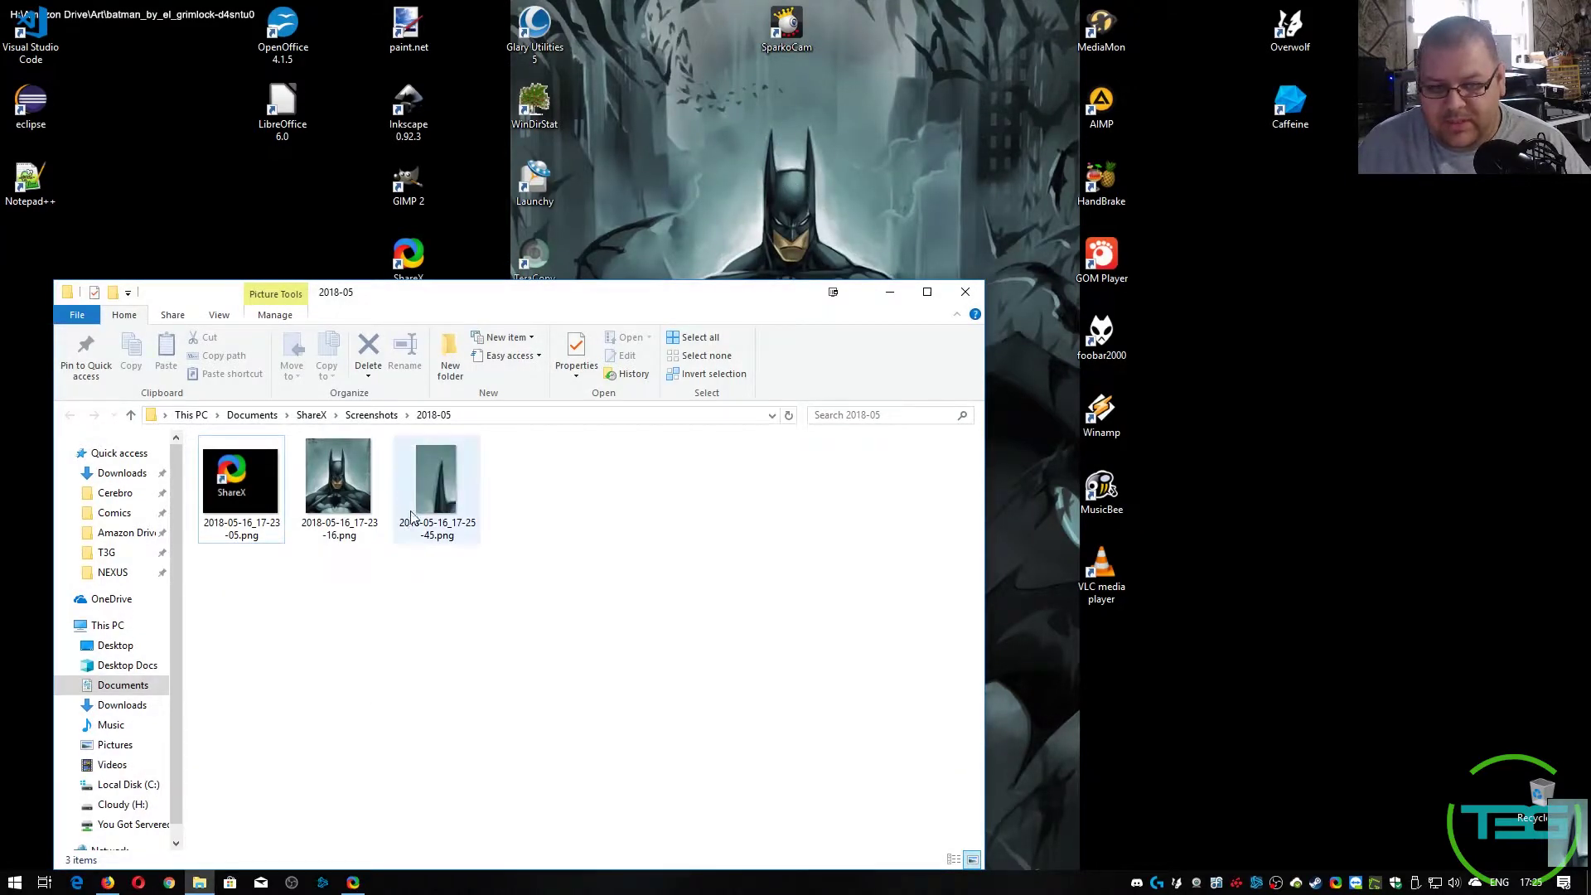
- Delete the local file 2018-05-16_17-25-45.png from ShareX and the two remaining screenshots from the 2018-05 folder
click(355, 882)
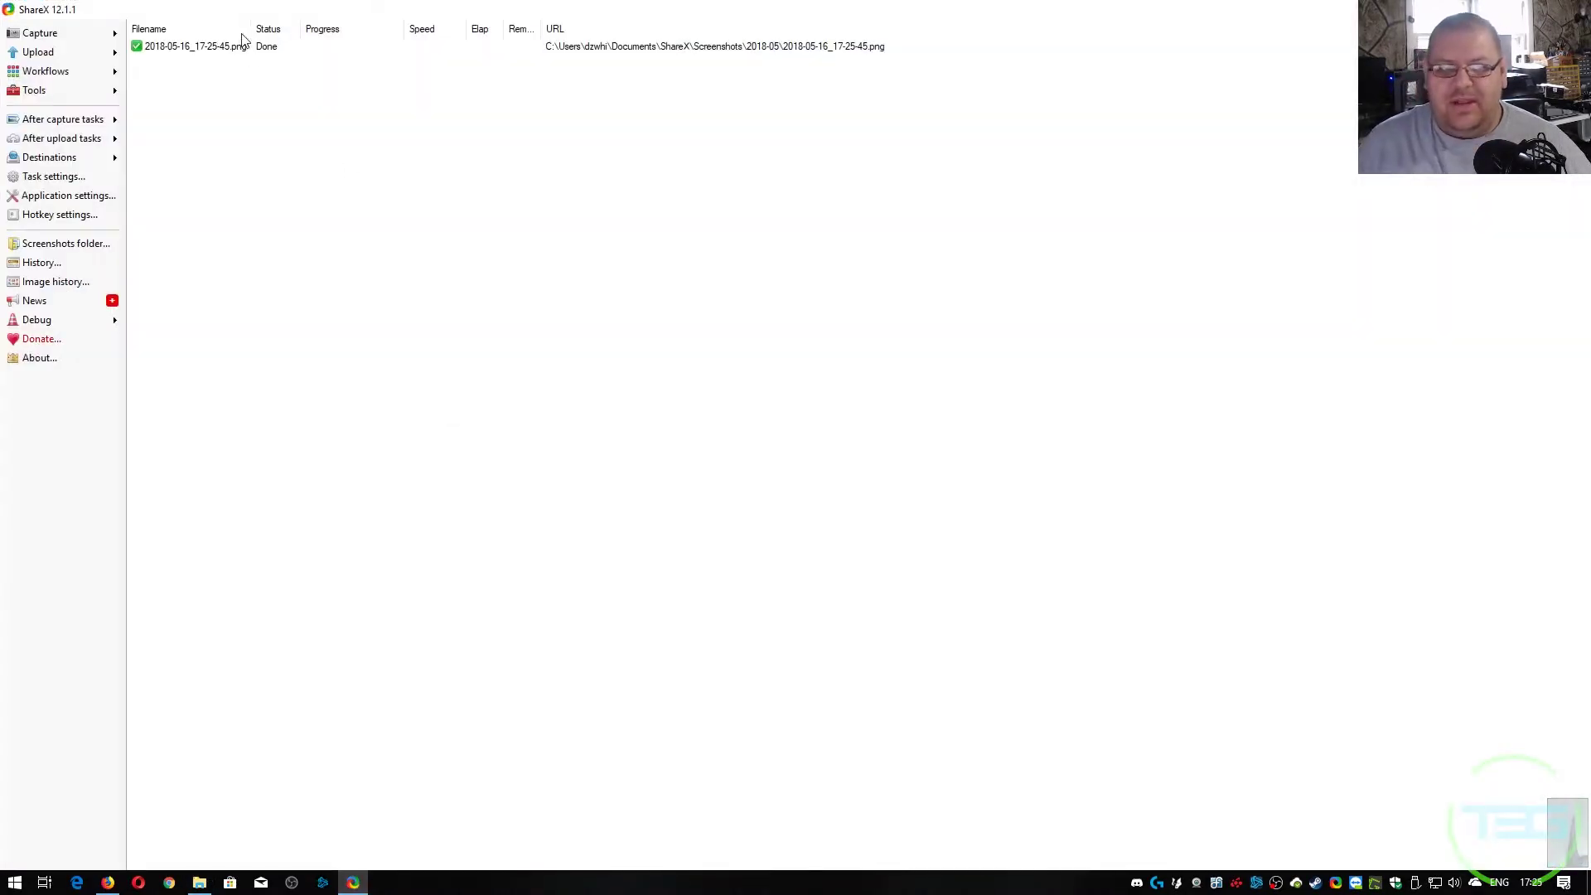
click(224, 46)
right_click(225, 48)
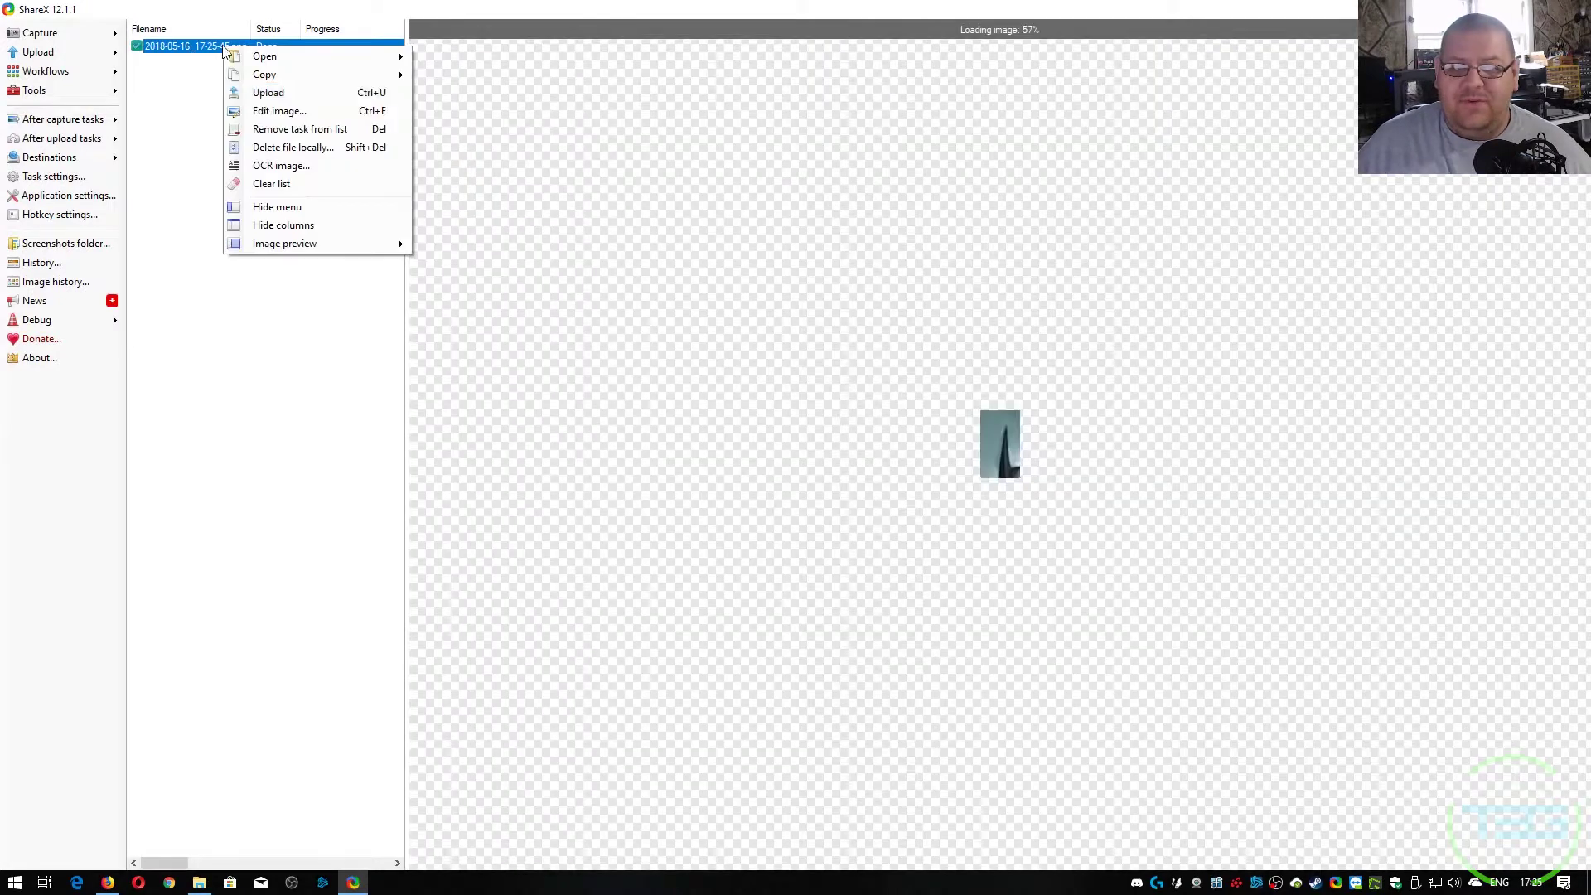
click(290, 148)
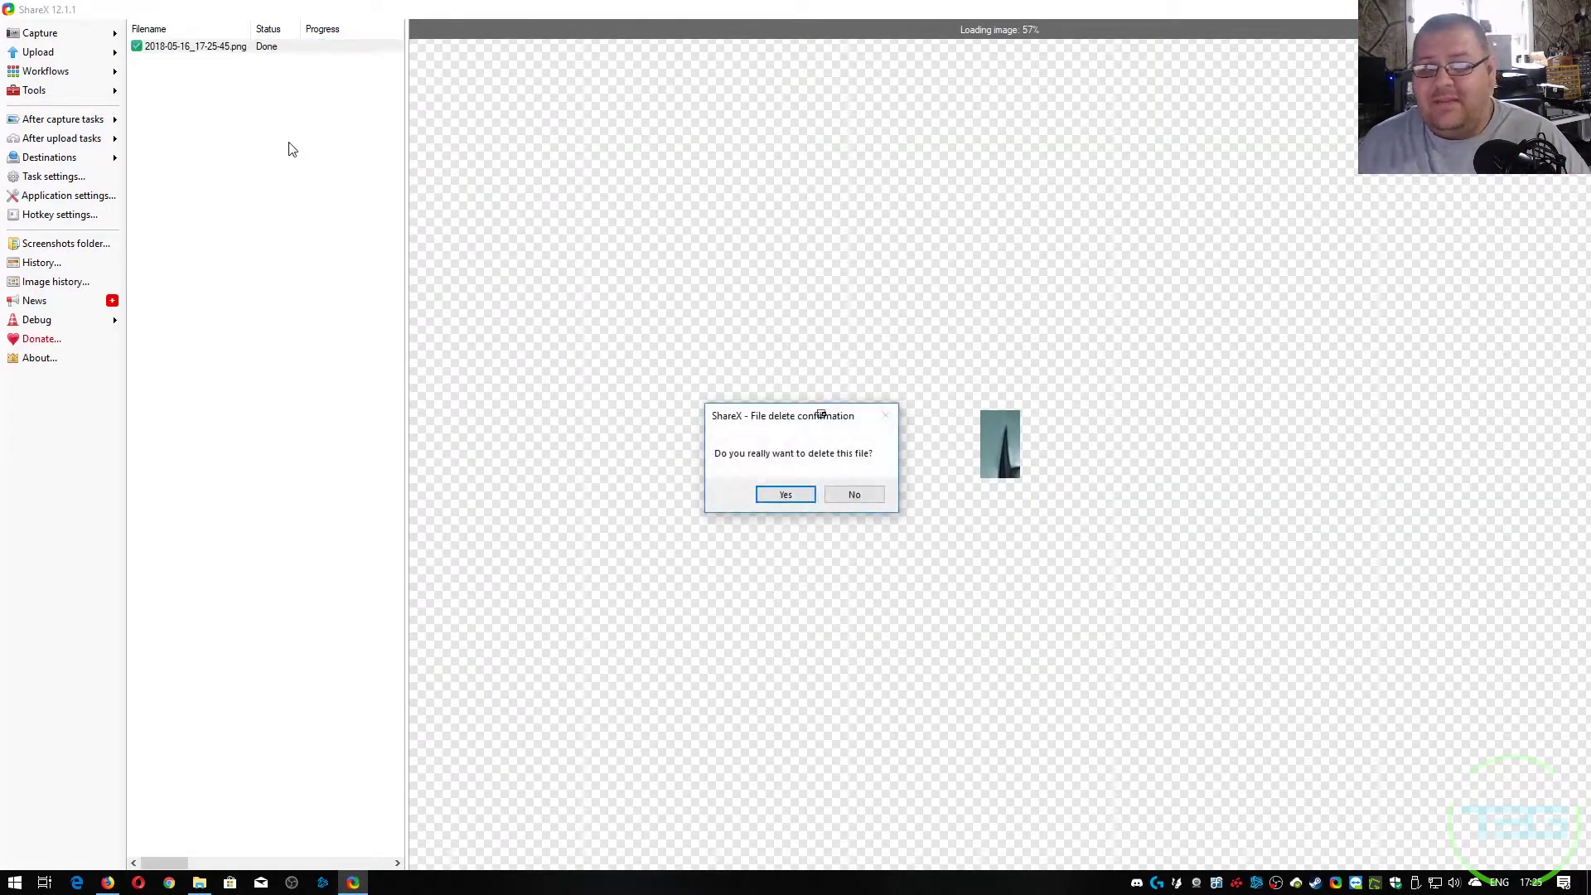
click(795, 495)
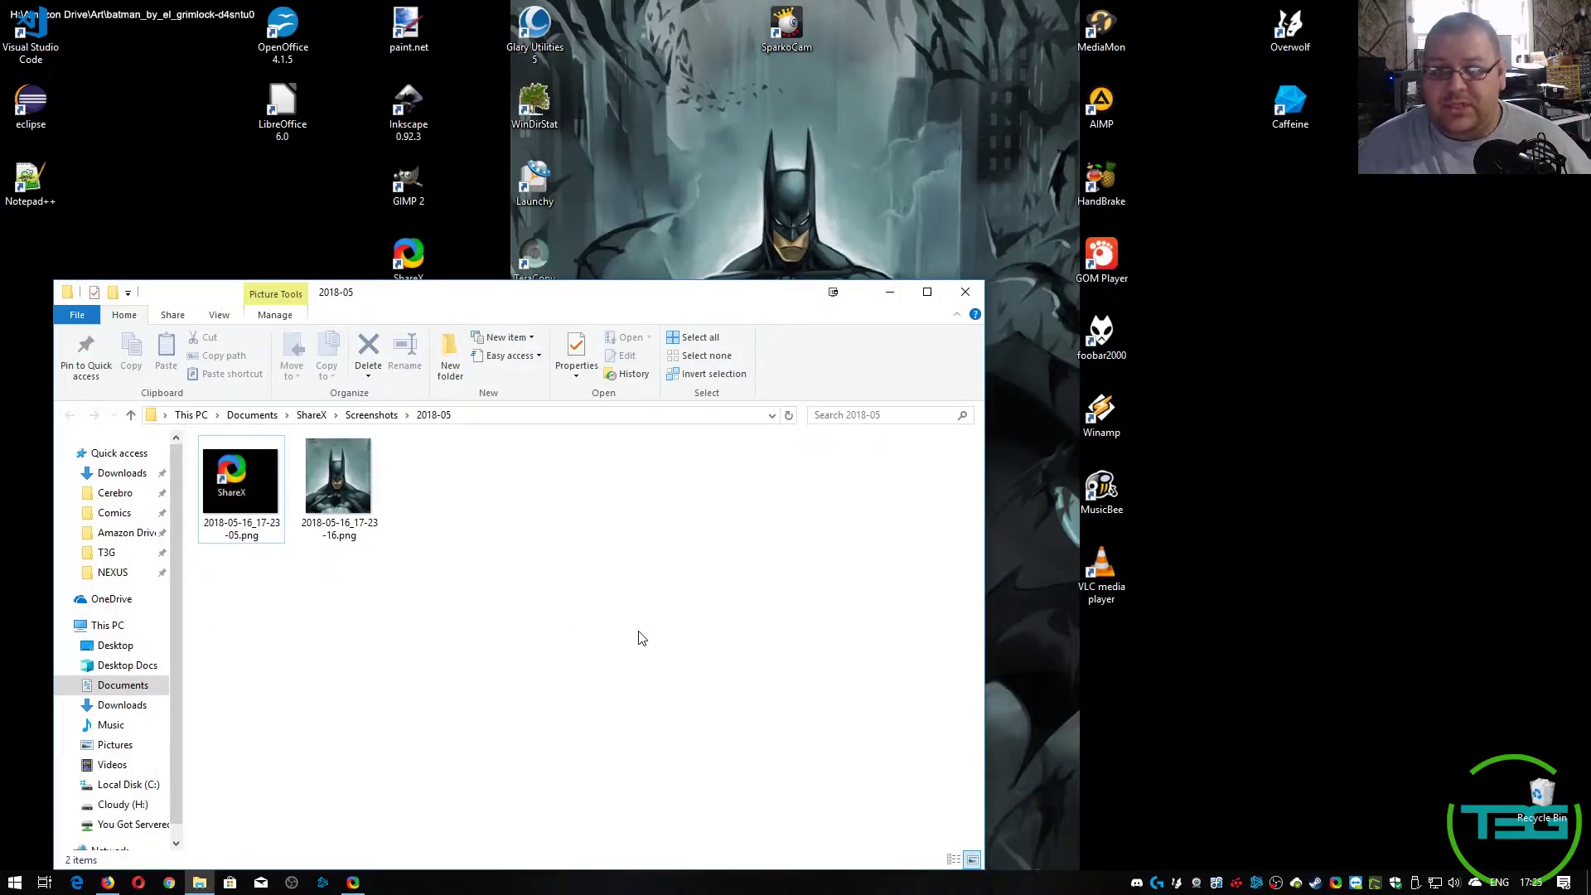
drag(643, 632, 243, 453)
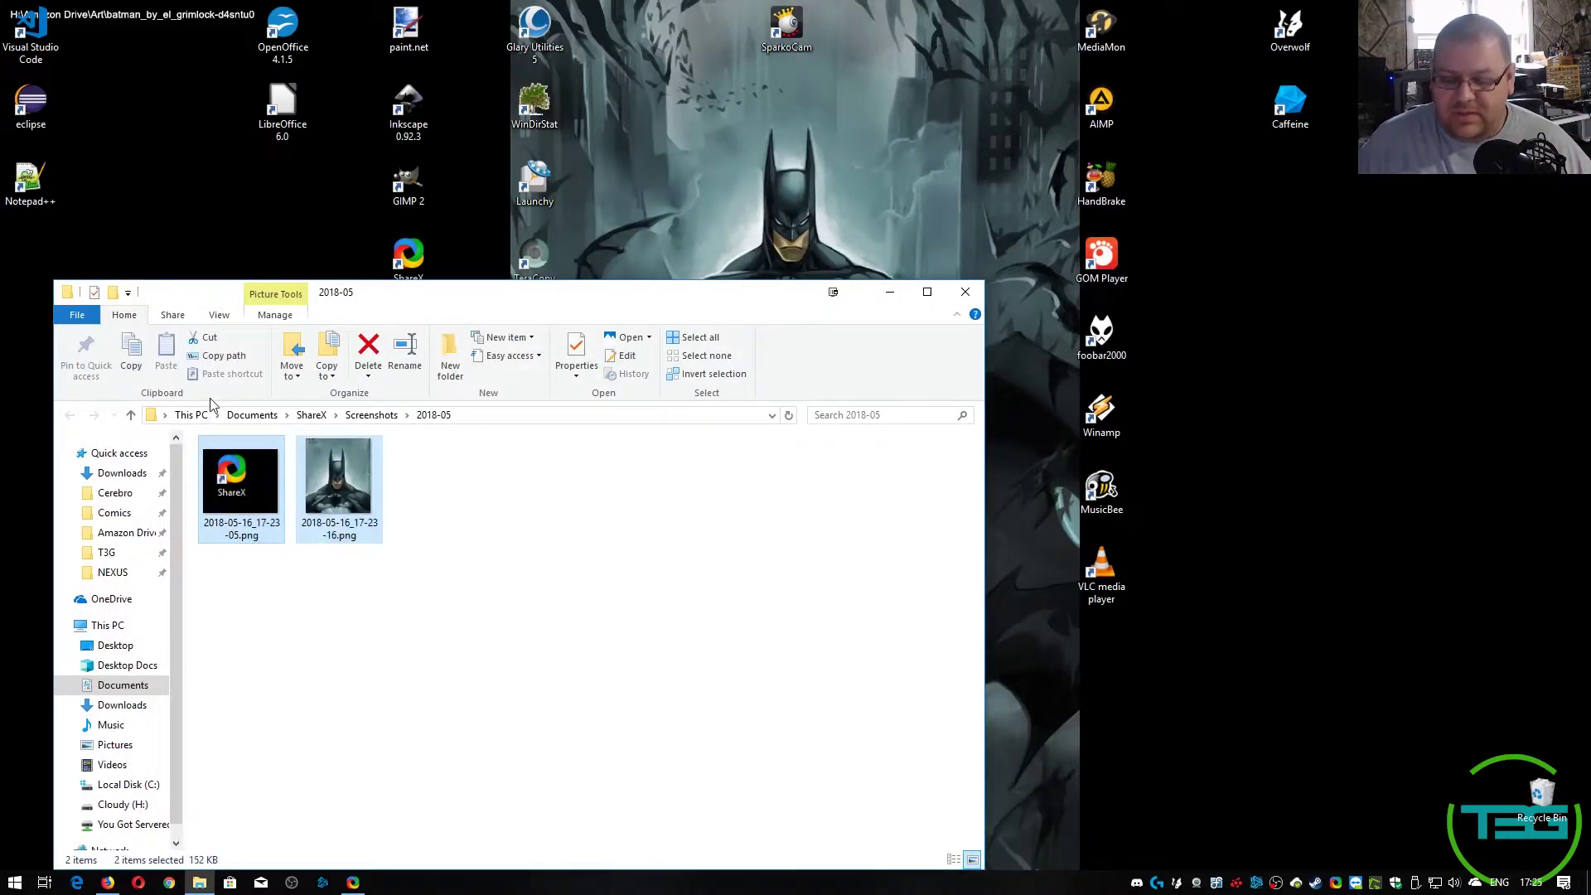
key(Delete)
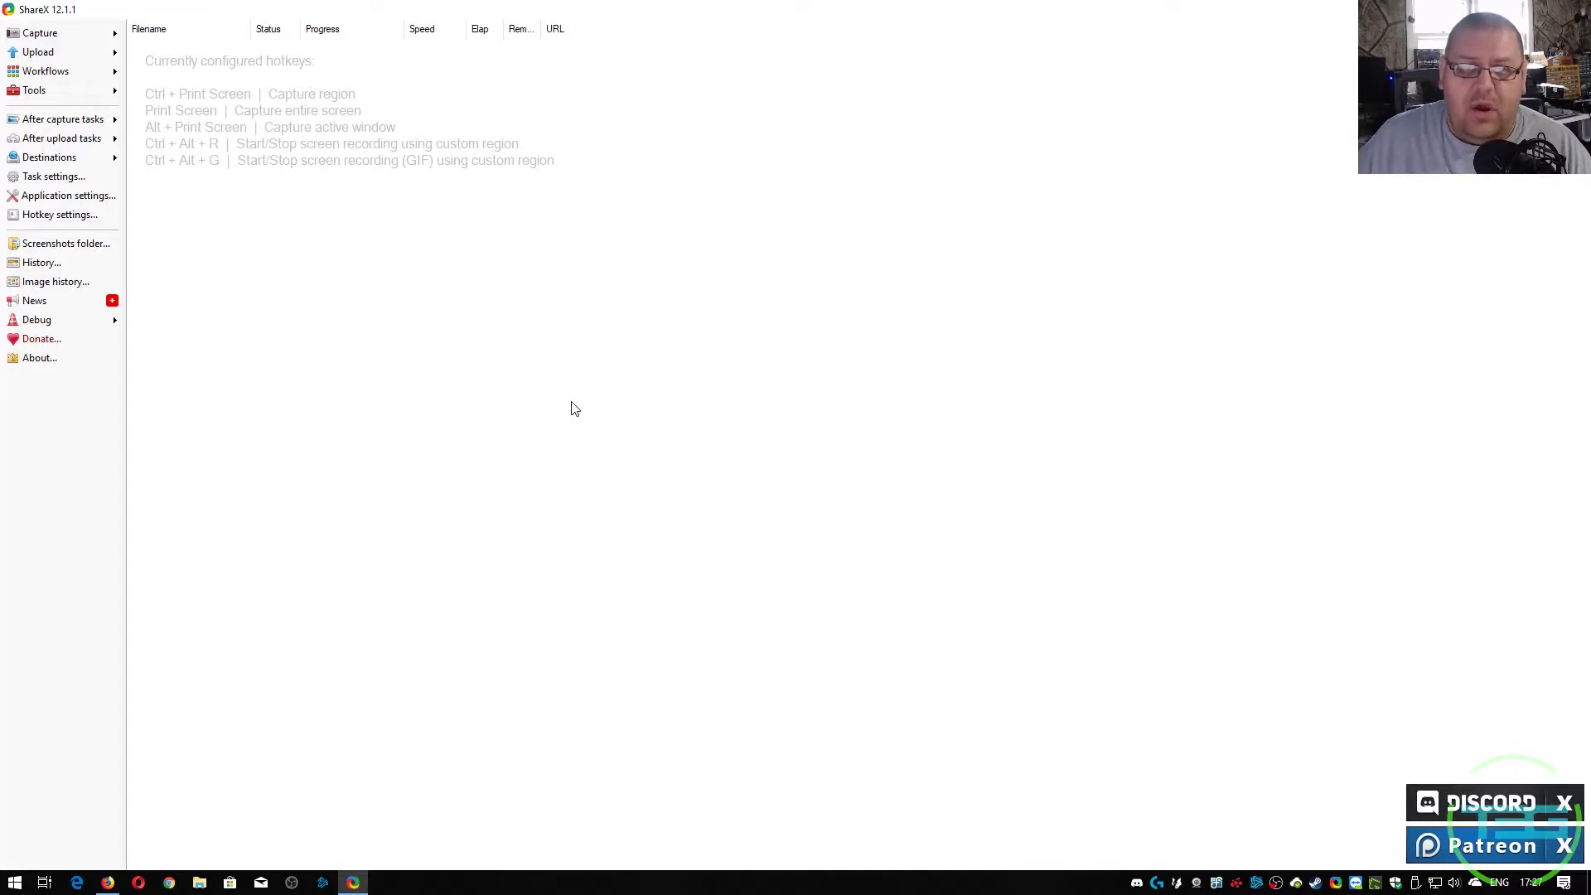
- Record a short video of ShareX's main menu column as the region, stop it, and select the MP4 in the task list
key(ctrl+Print)
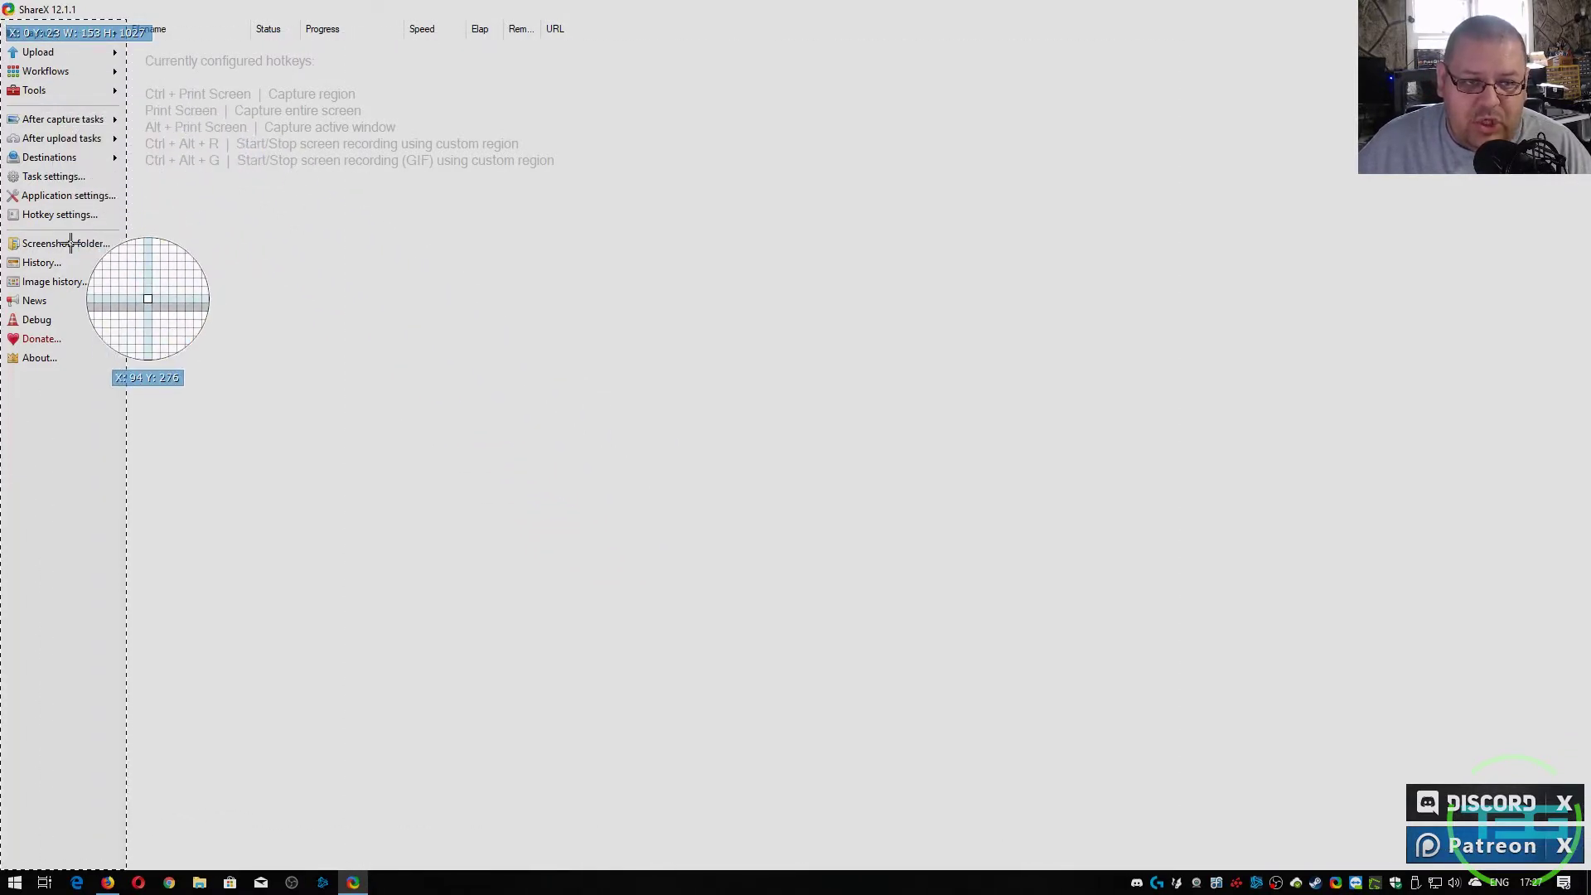
click(70, 444)
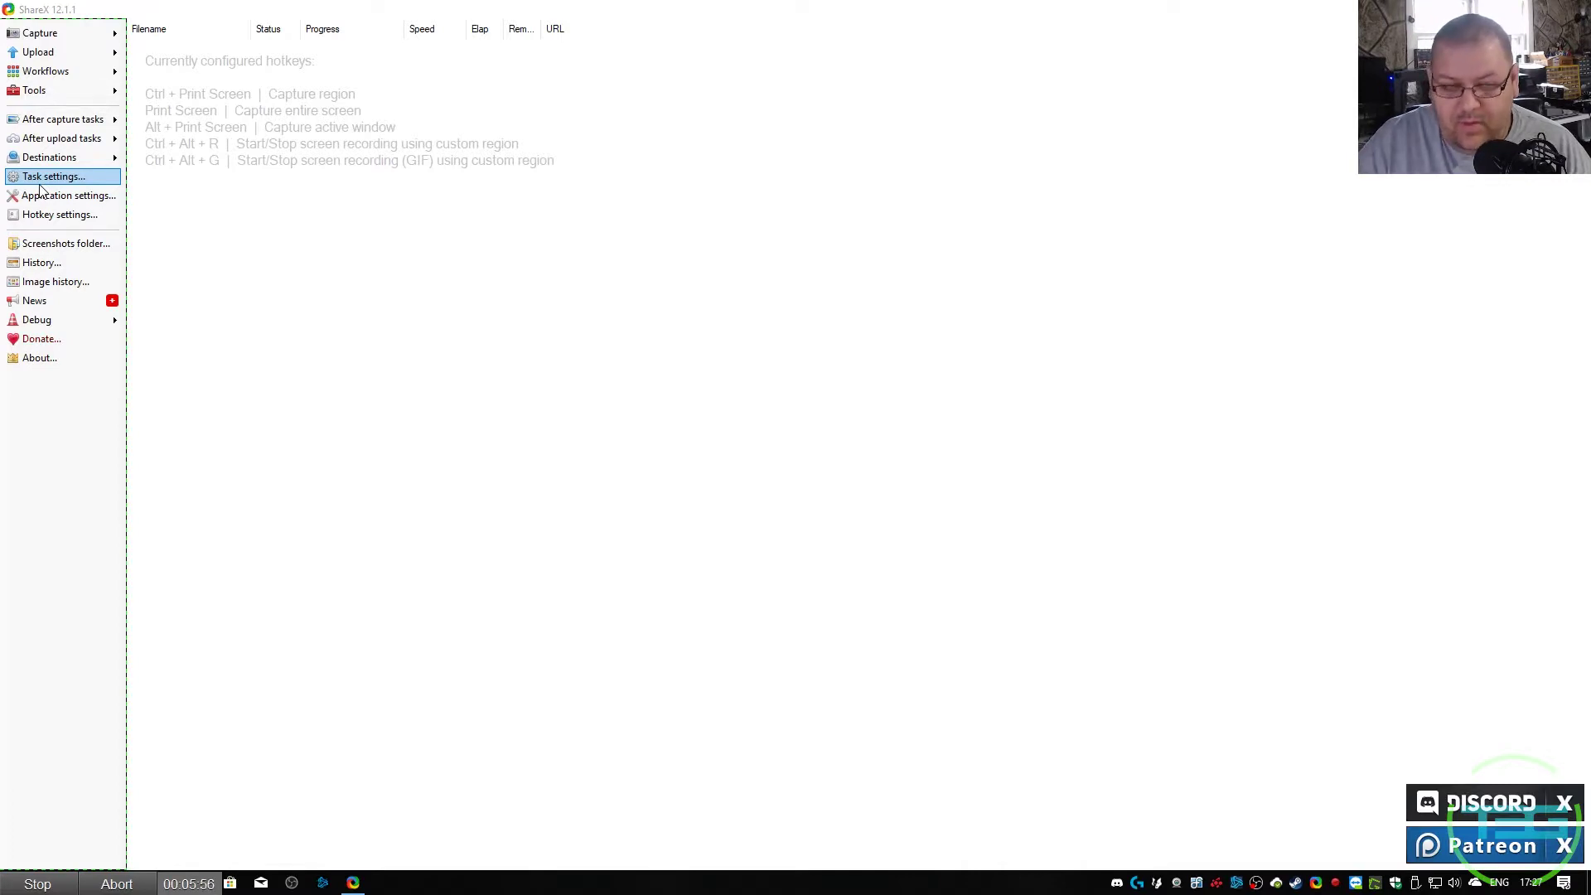
key(ctrl+alt+r)
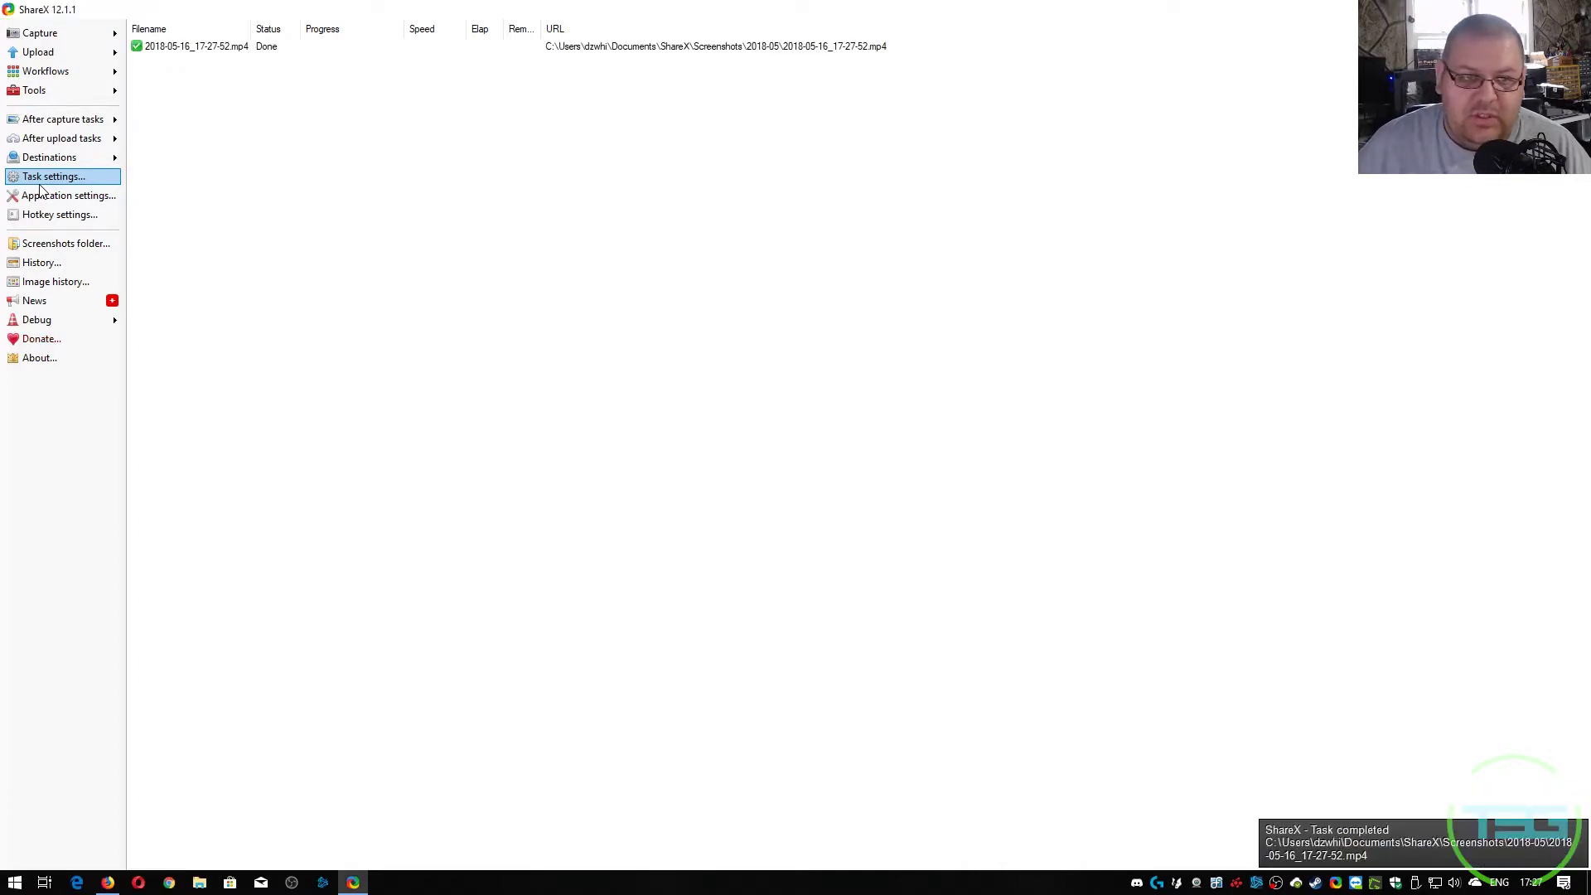
click(198, 51)
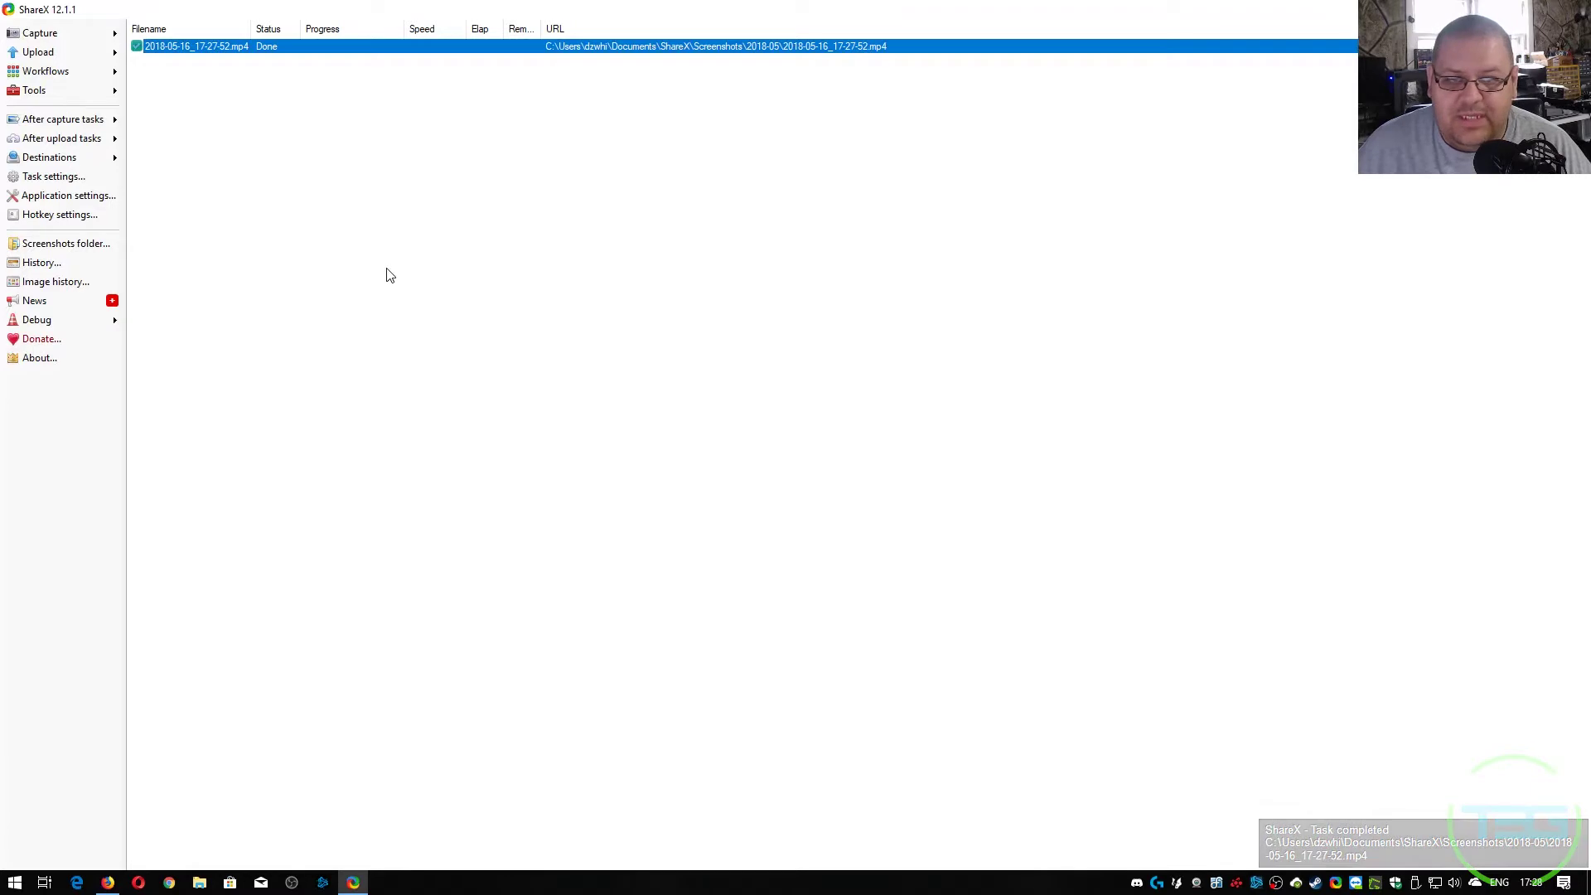
- Play the recorded MP4 2018-05-16_17-27-52.mp4 in VLC media player, close the player, and remove the recording from ShareX's task list
scroll(756, 451, down, 3)
click(756, 464)
click(775, 578)
click(839, 622)
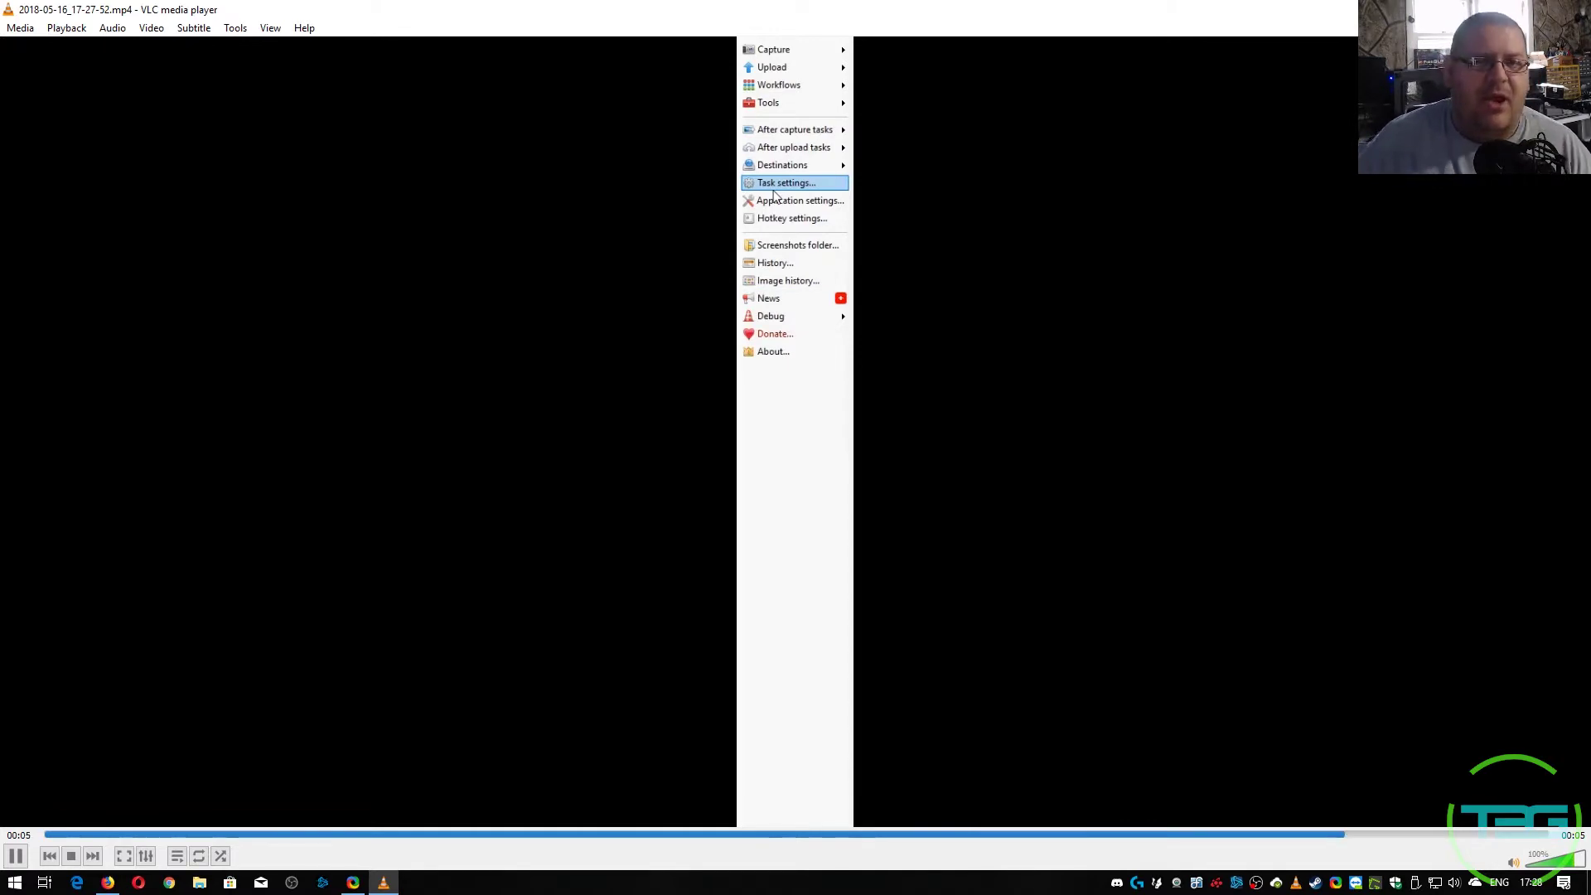
key(ctrl+q)
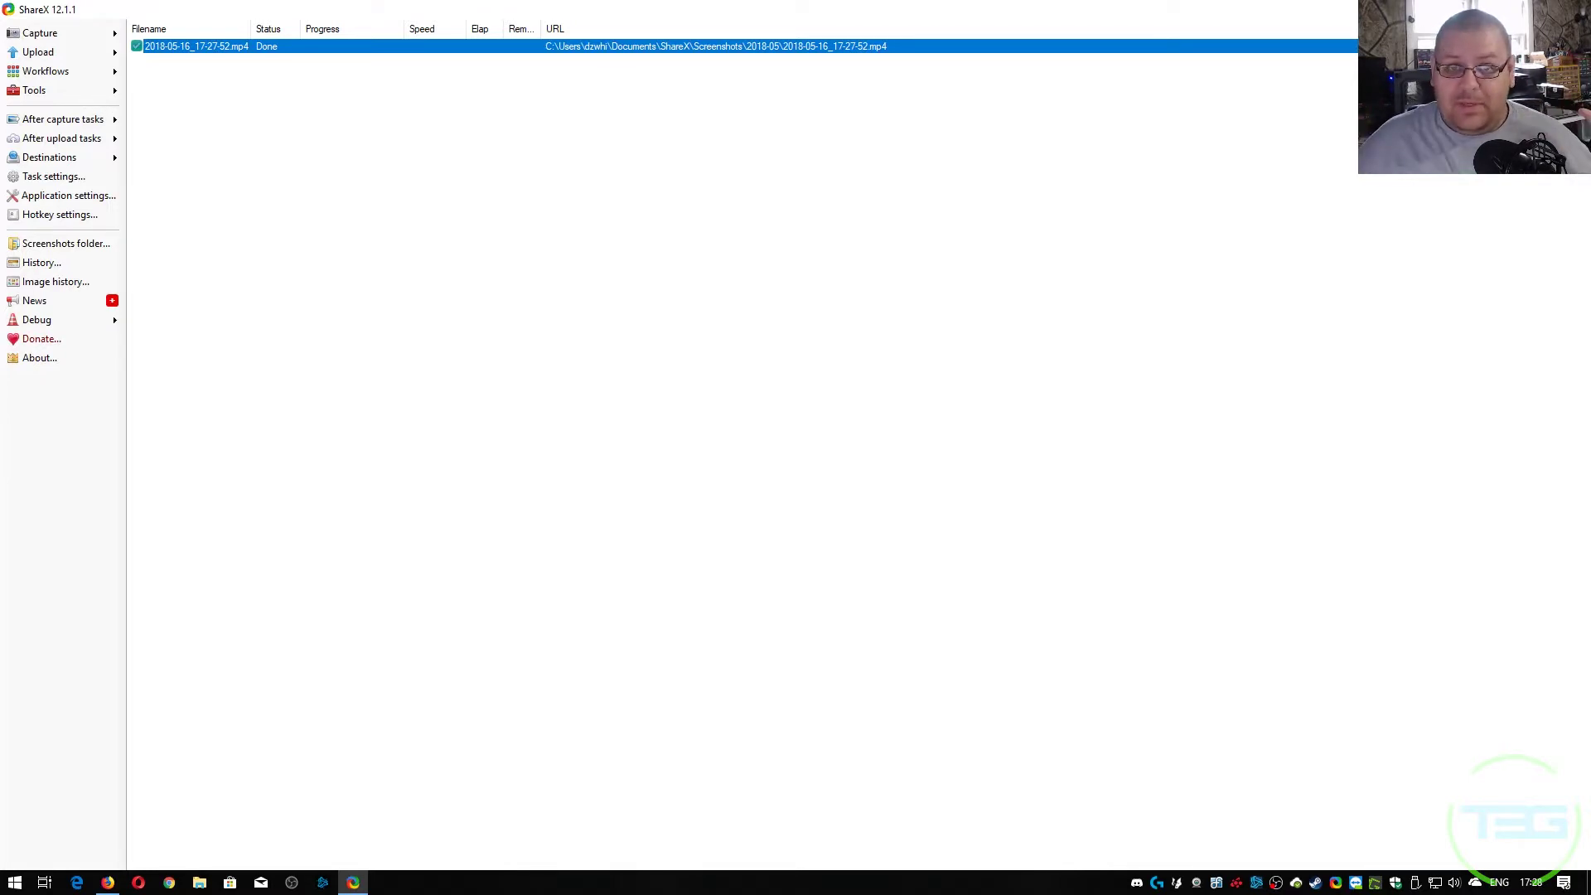
key(Delete)
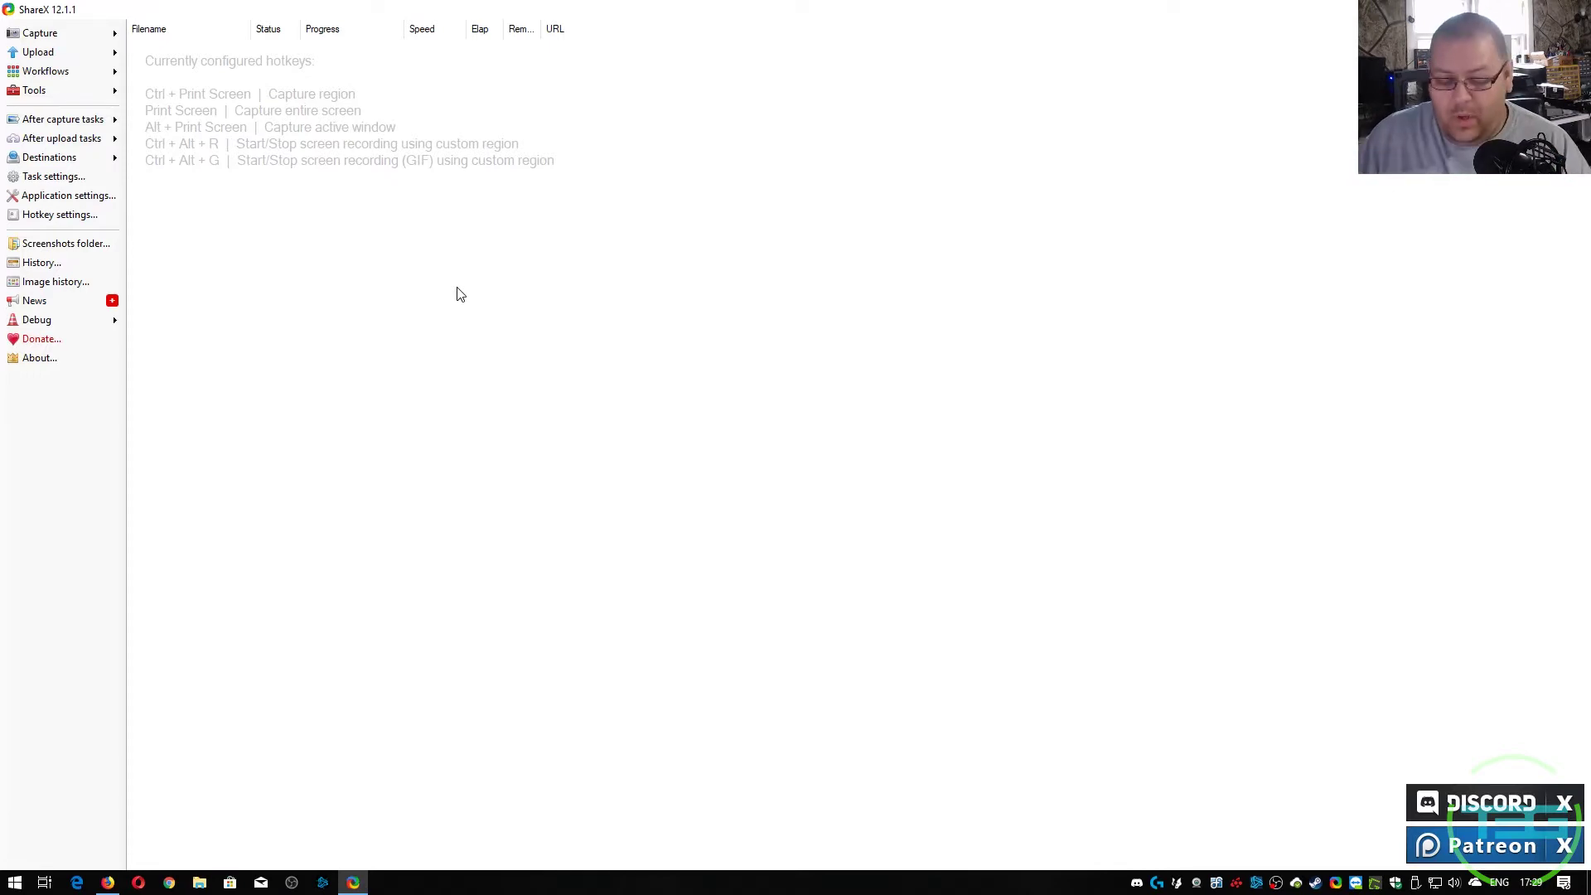
- Record the whole ShareX window as a GIF while opening the Capture menu and its Window submenu, and stop the recording
key(ctrl+Print)
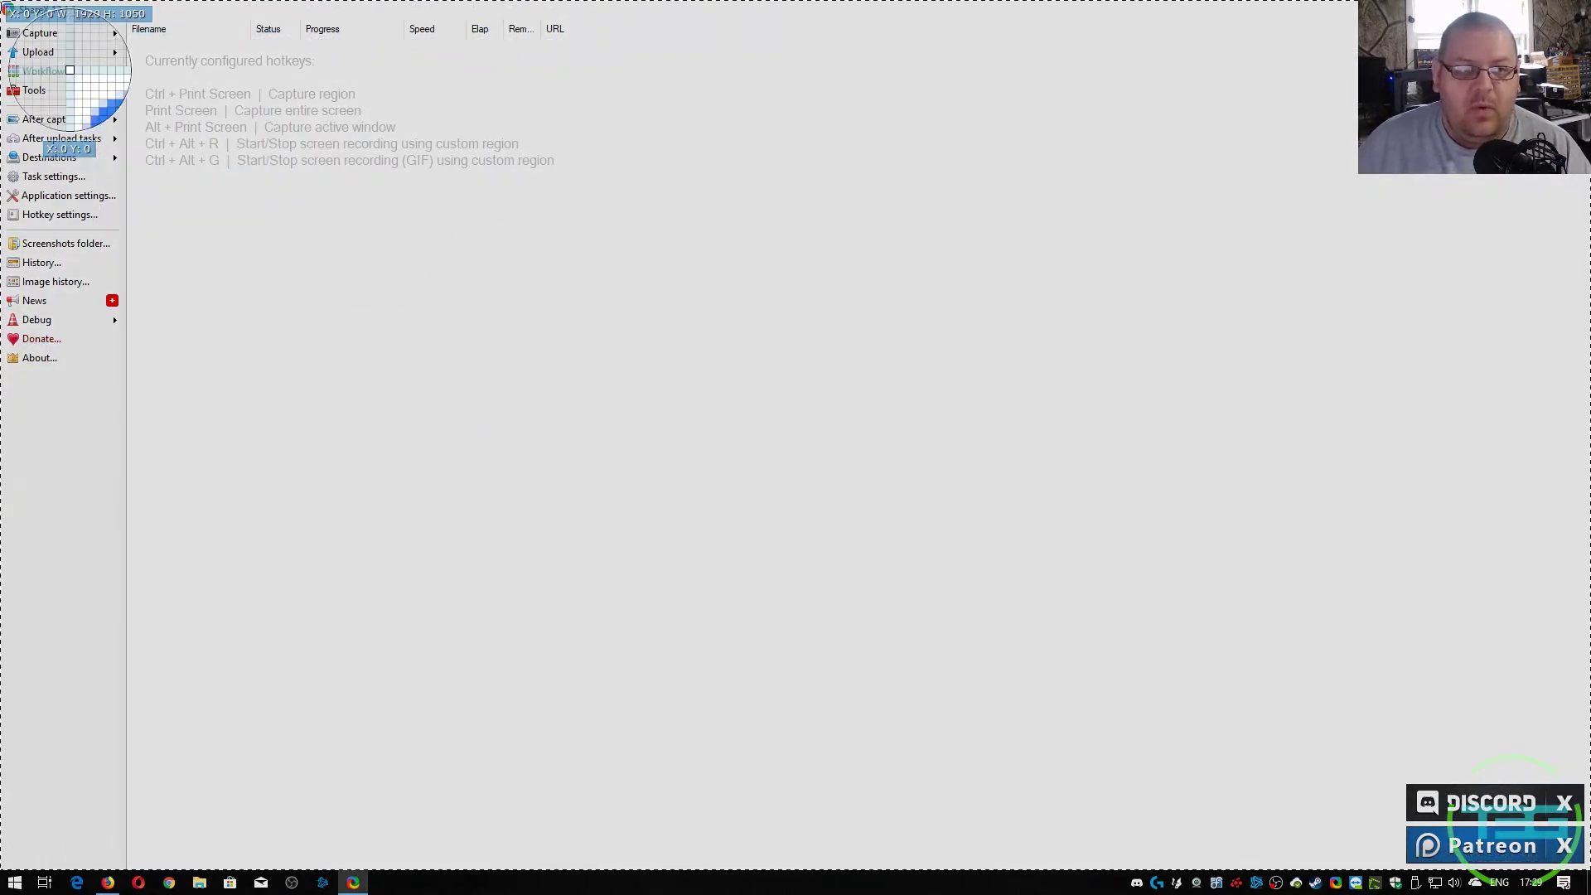
click(74, 125)
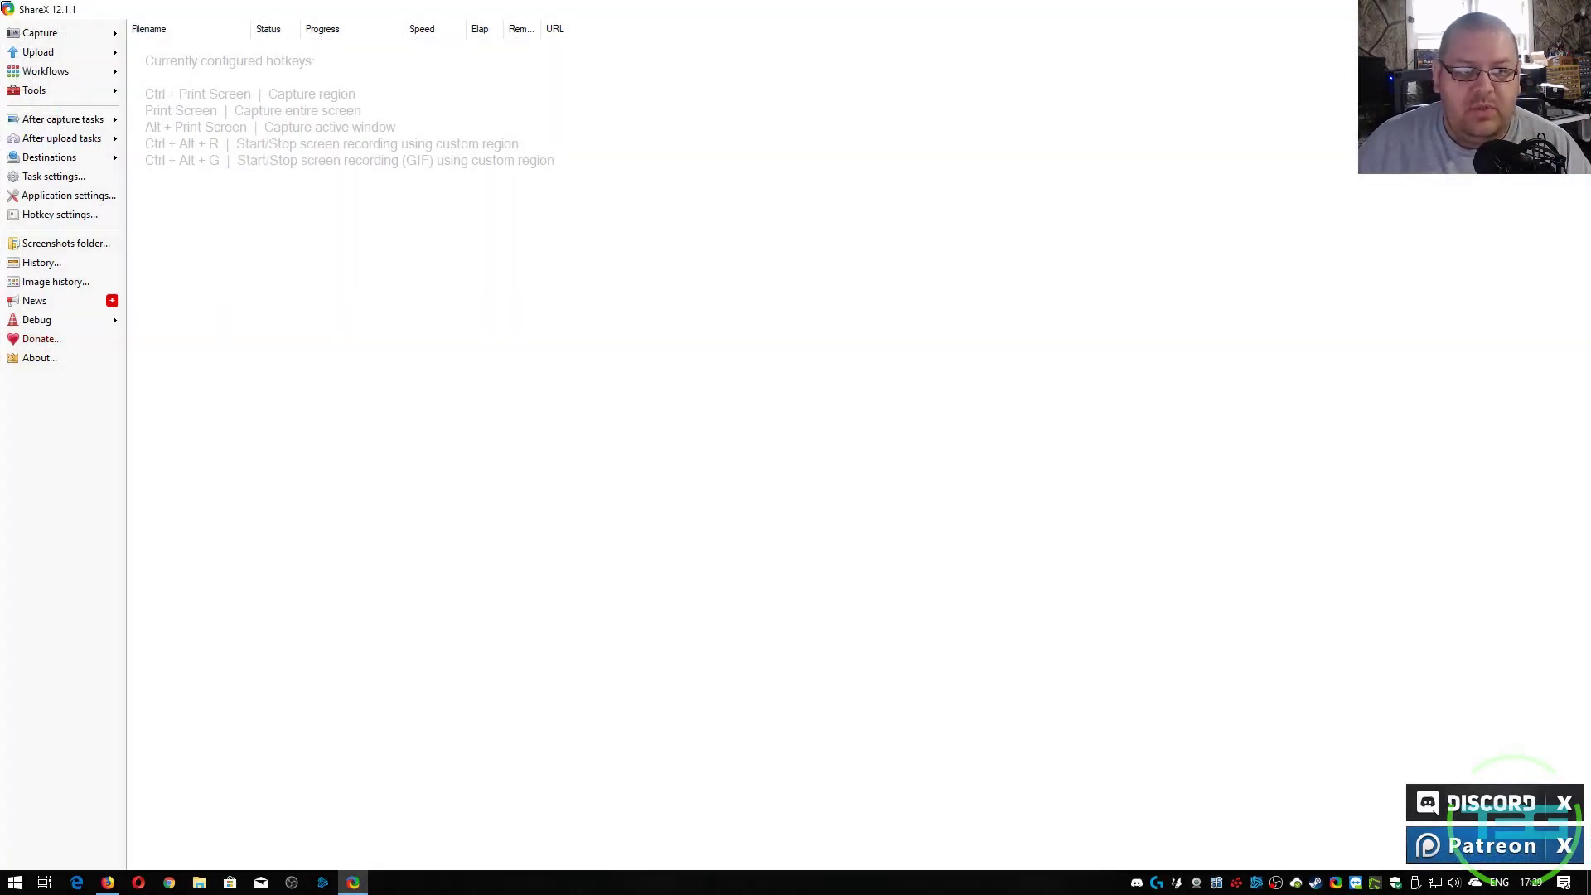
click(83, 35)
click(83, 35)
click(83, 34)
mouse_move(206, 56)
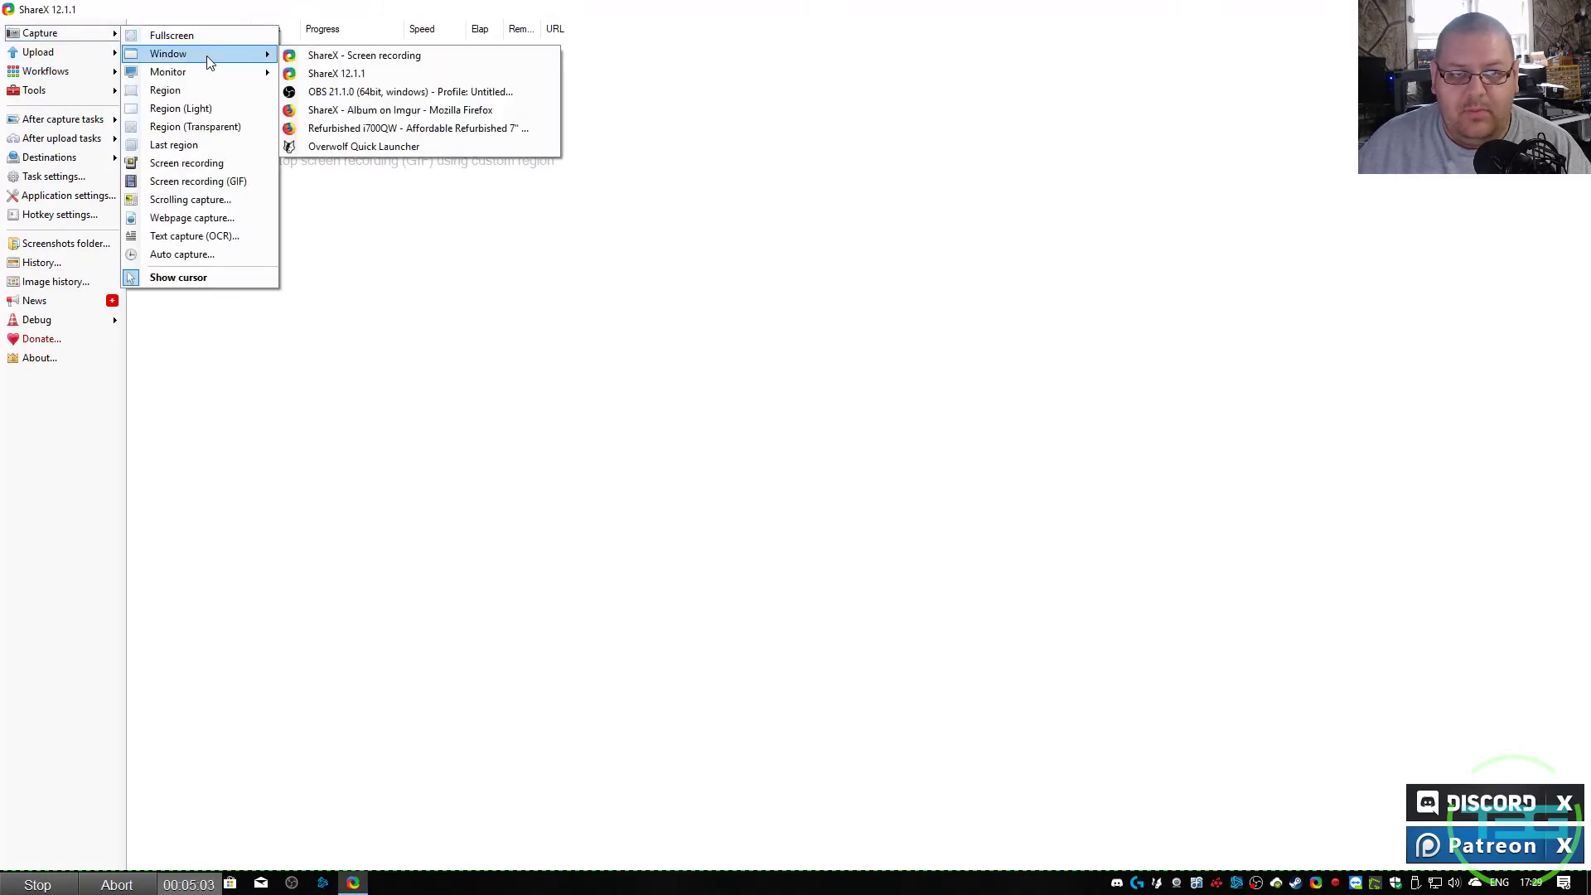
key(ctrl+alt+r)
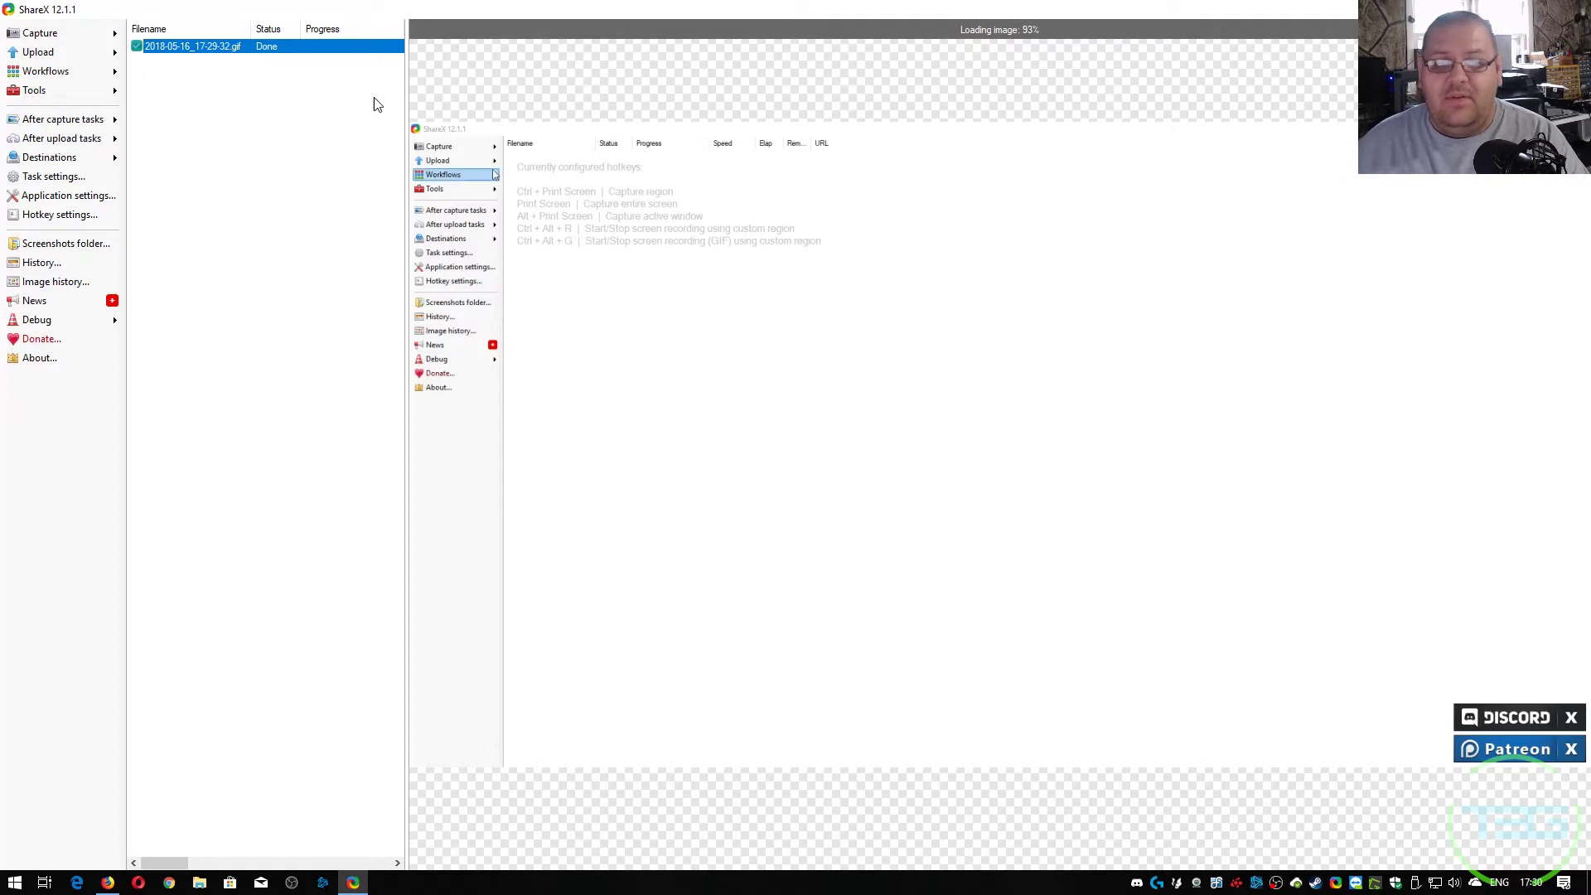
- Delete the recorded file 2018-05-16_17-29-32.gif locally from the task list and confirm the deletion
right_click(362, 46)
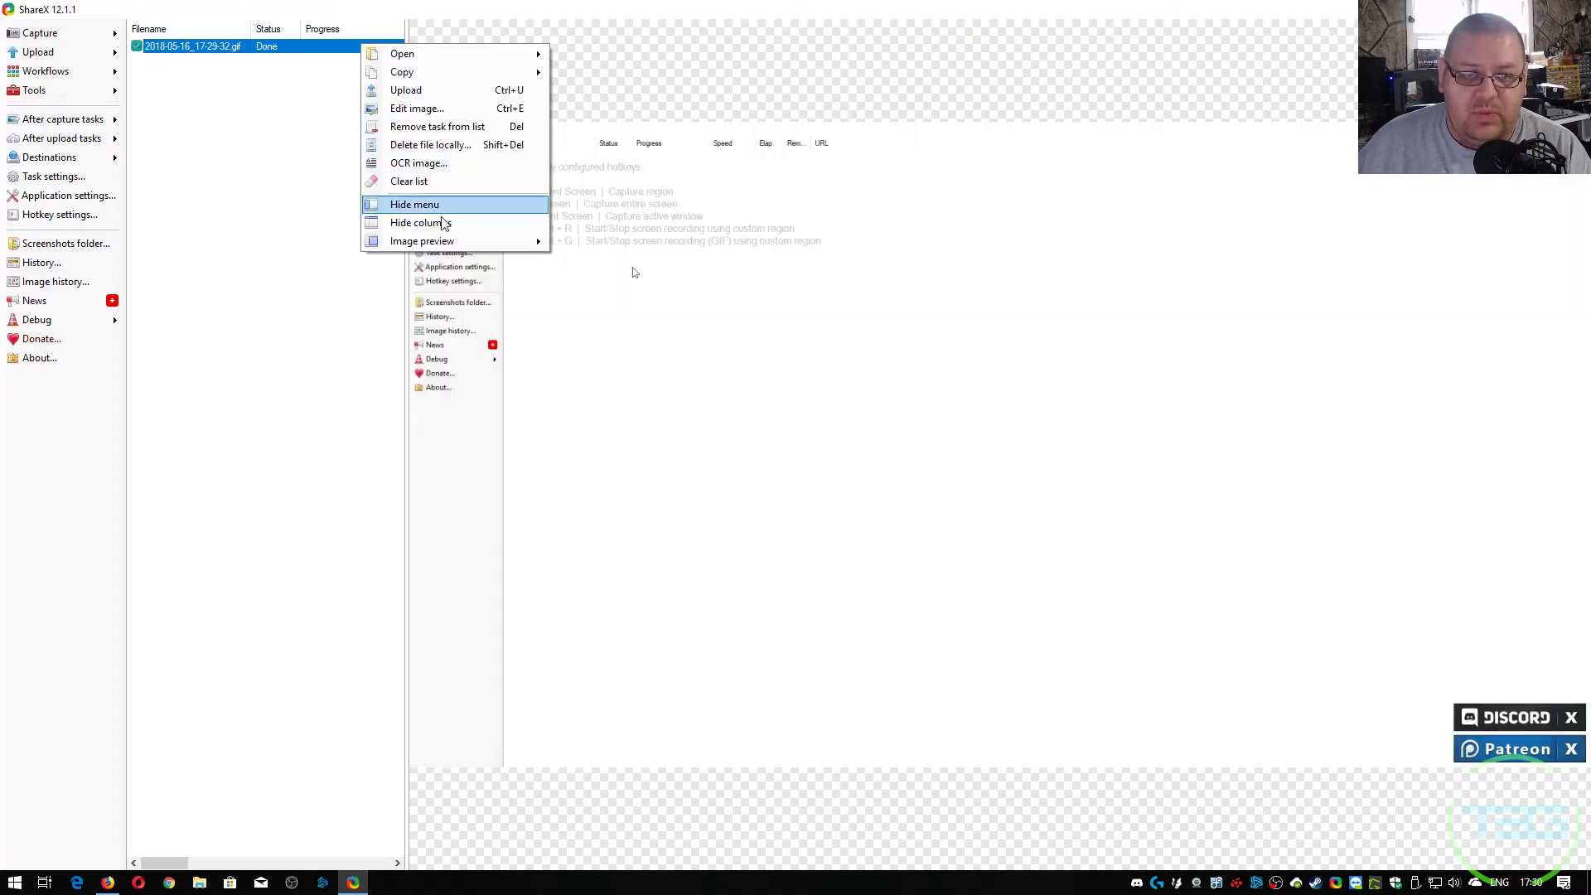
click(441, 143)
click(785, 504)
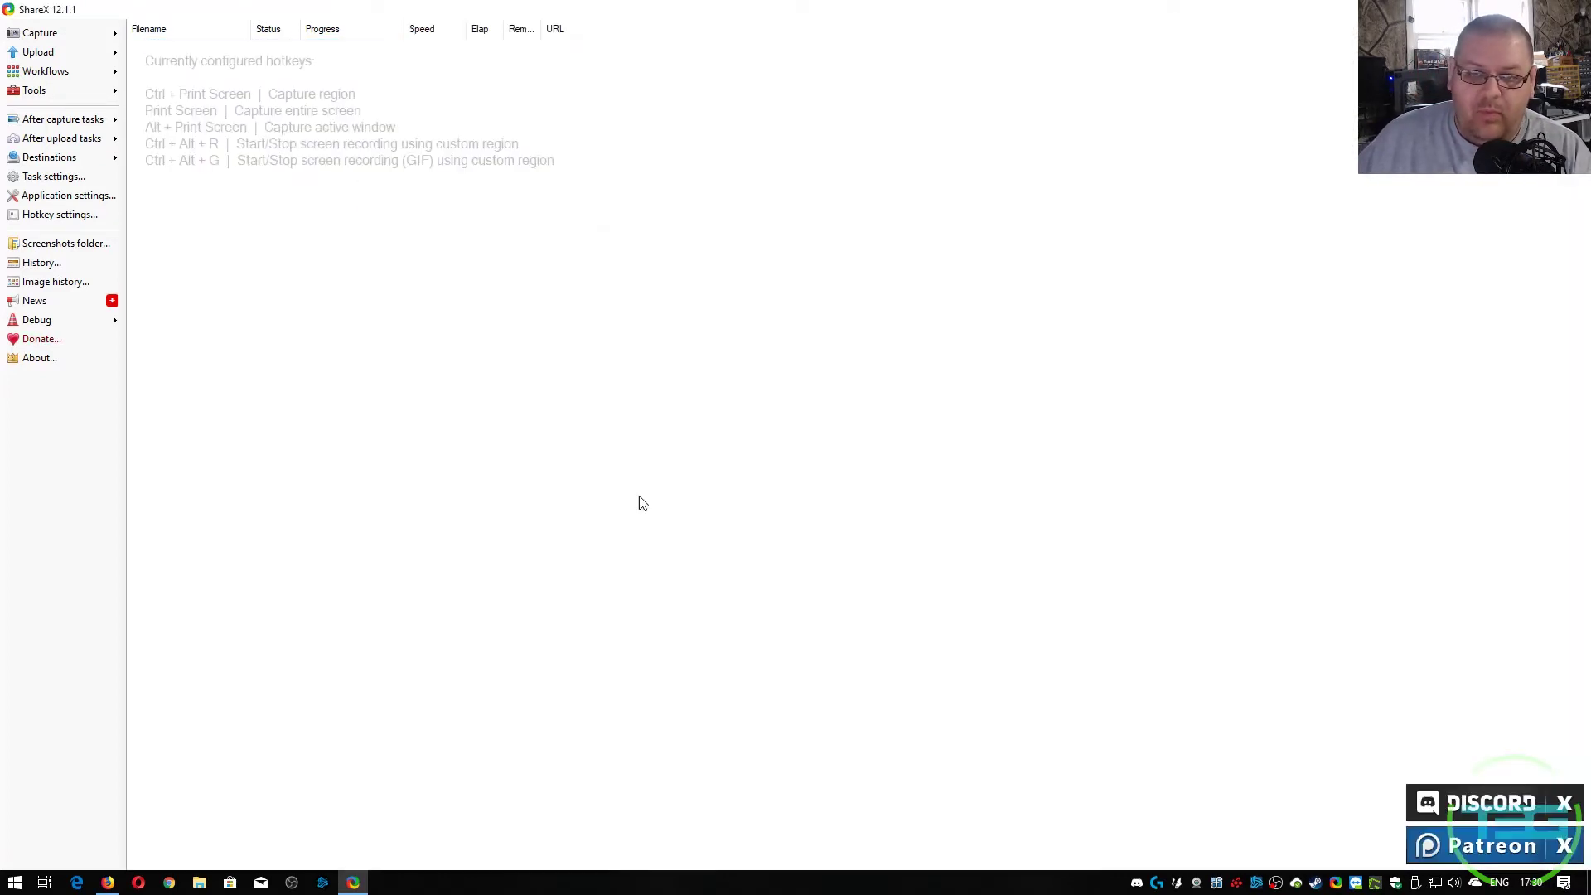